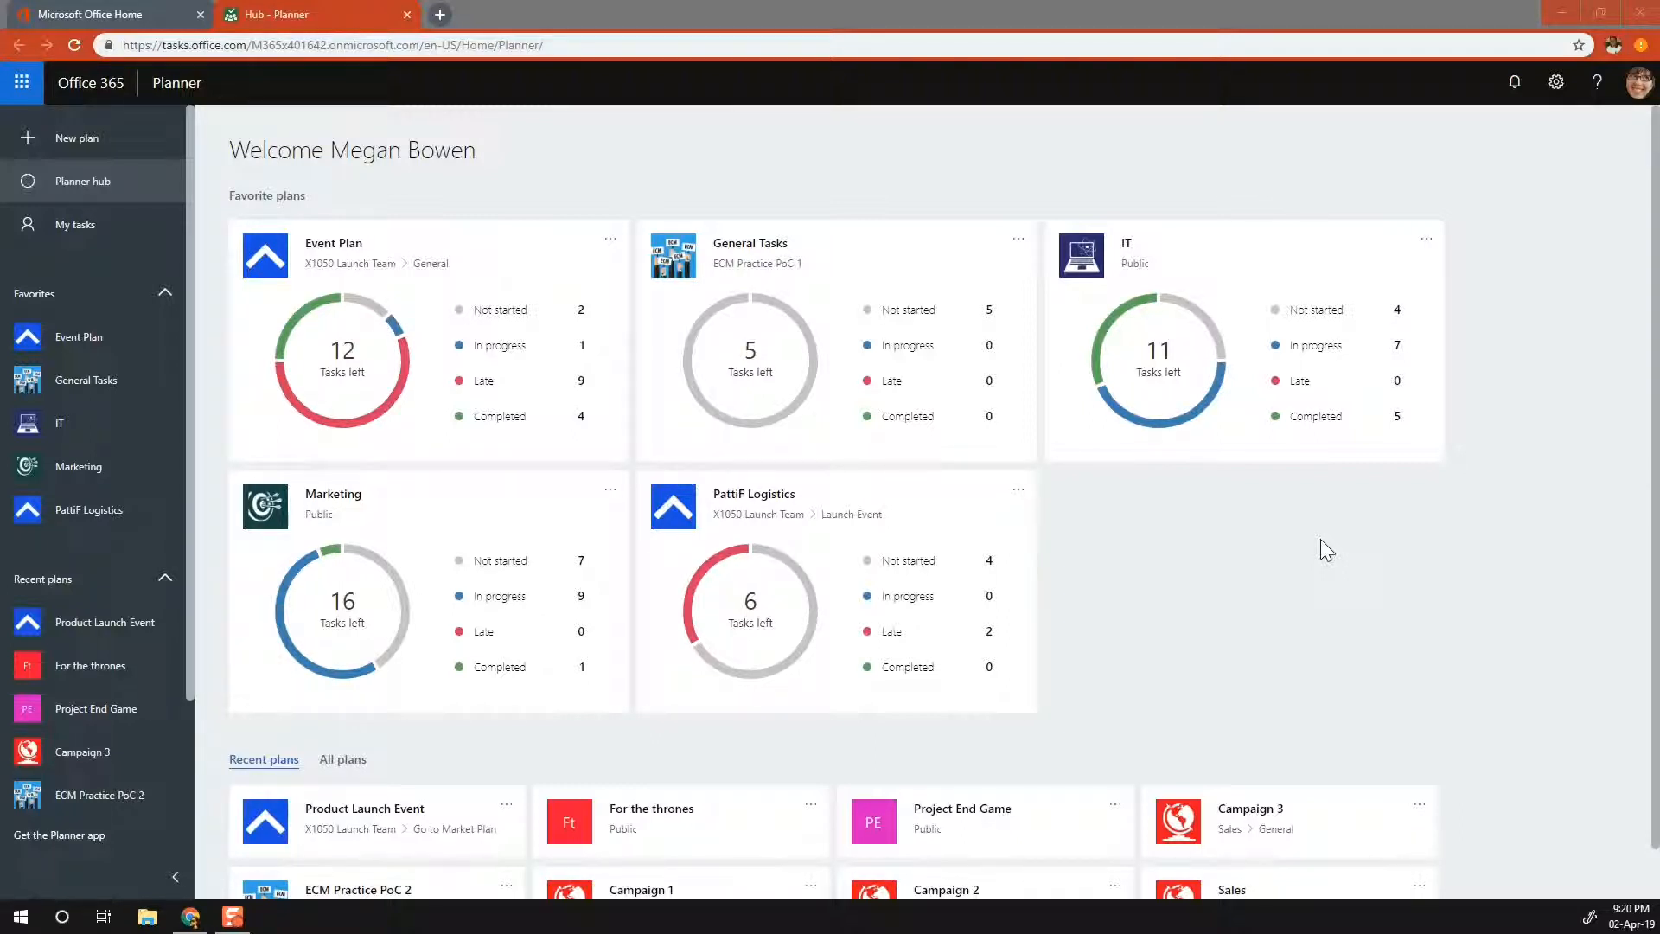
- Browse all available plans in the Planner hub and add the Leadership Connection plan to the favorites
scroll(1313, 576, down, 1)
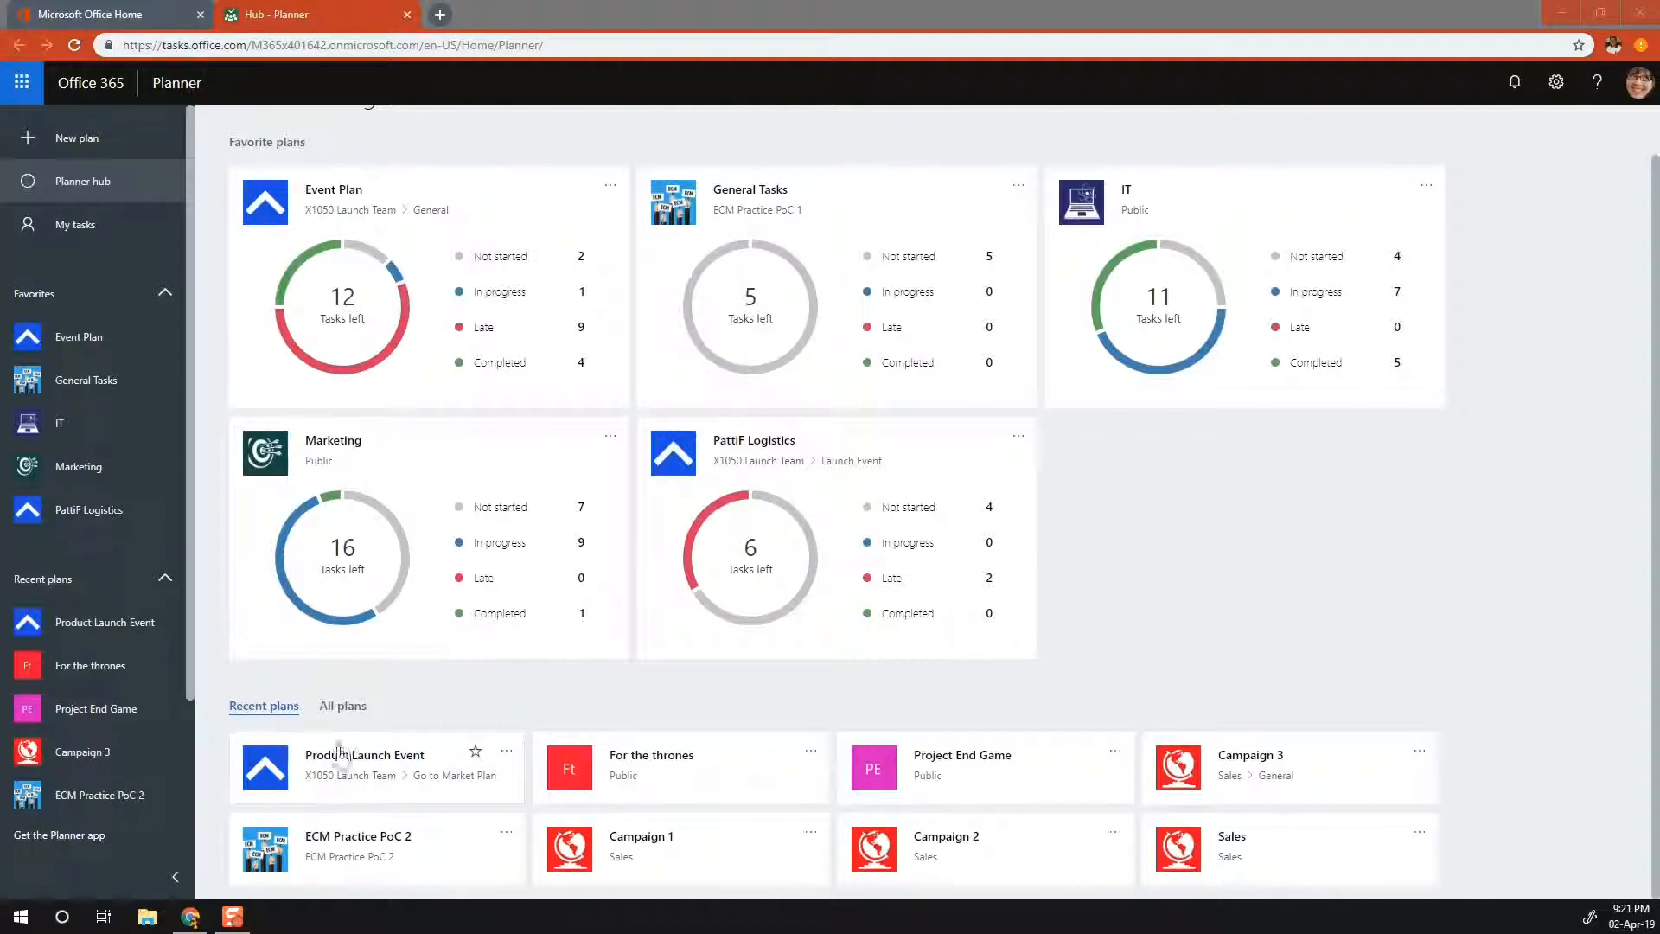
click(347, 709)
click(350, 714)
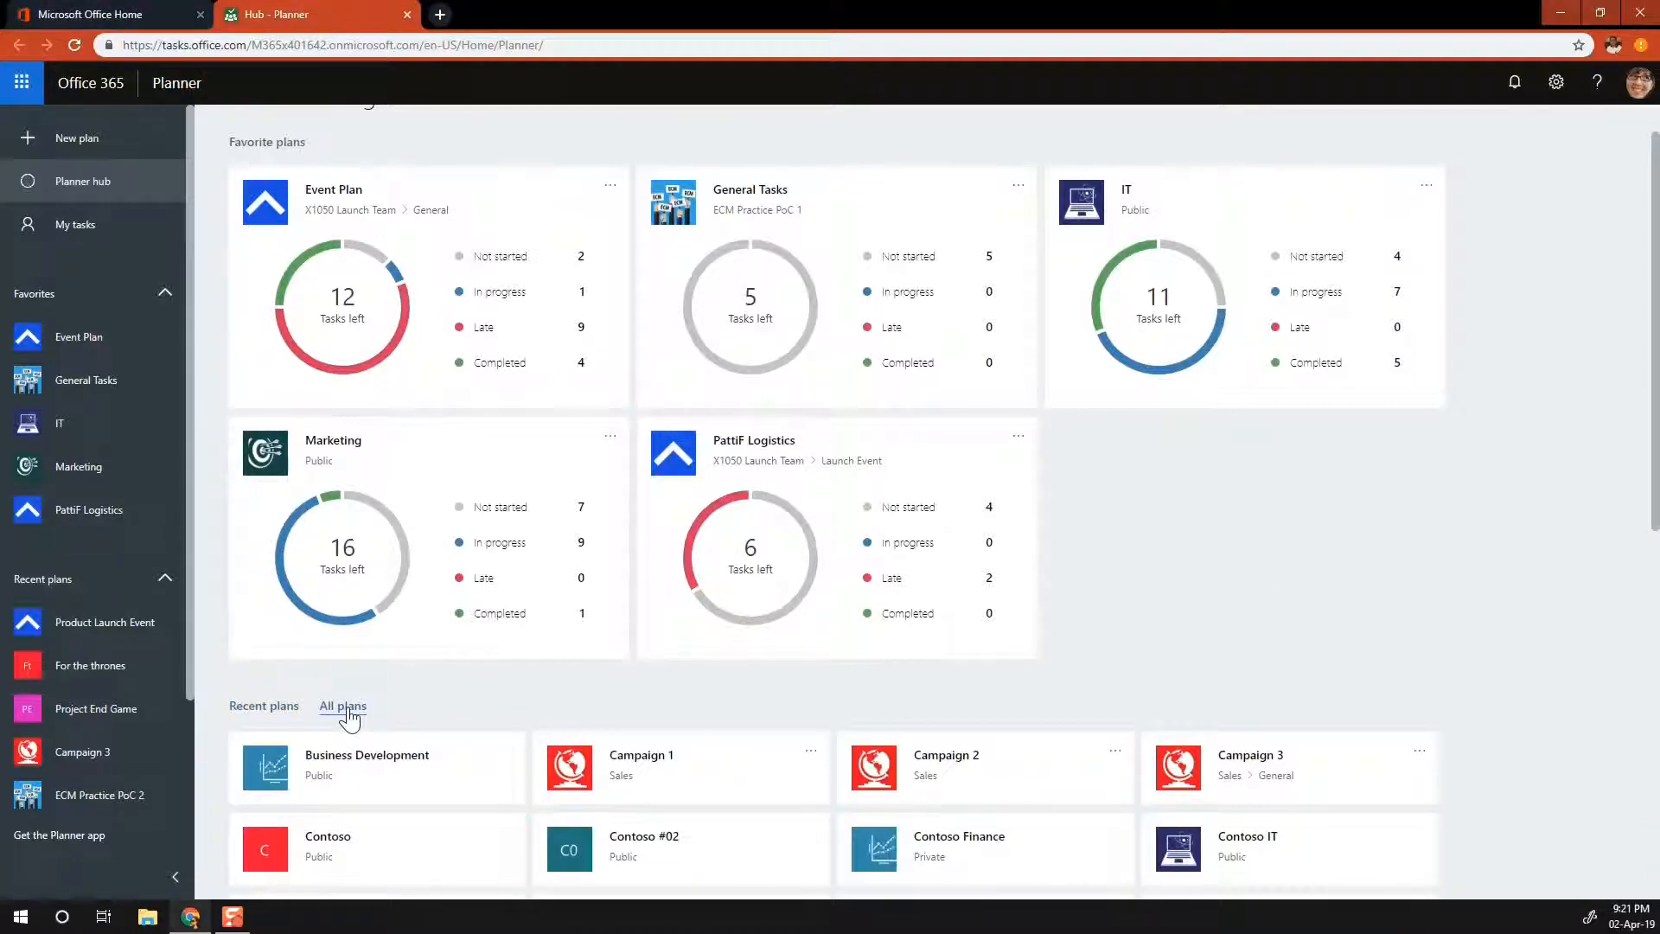
scroll(519, 705, down, 4)
scroll(519, 712, down, 4)
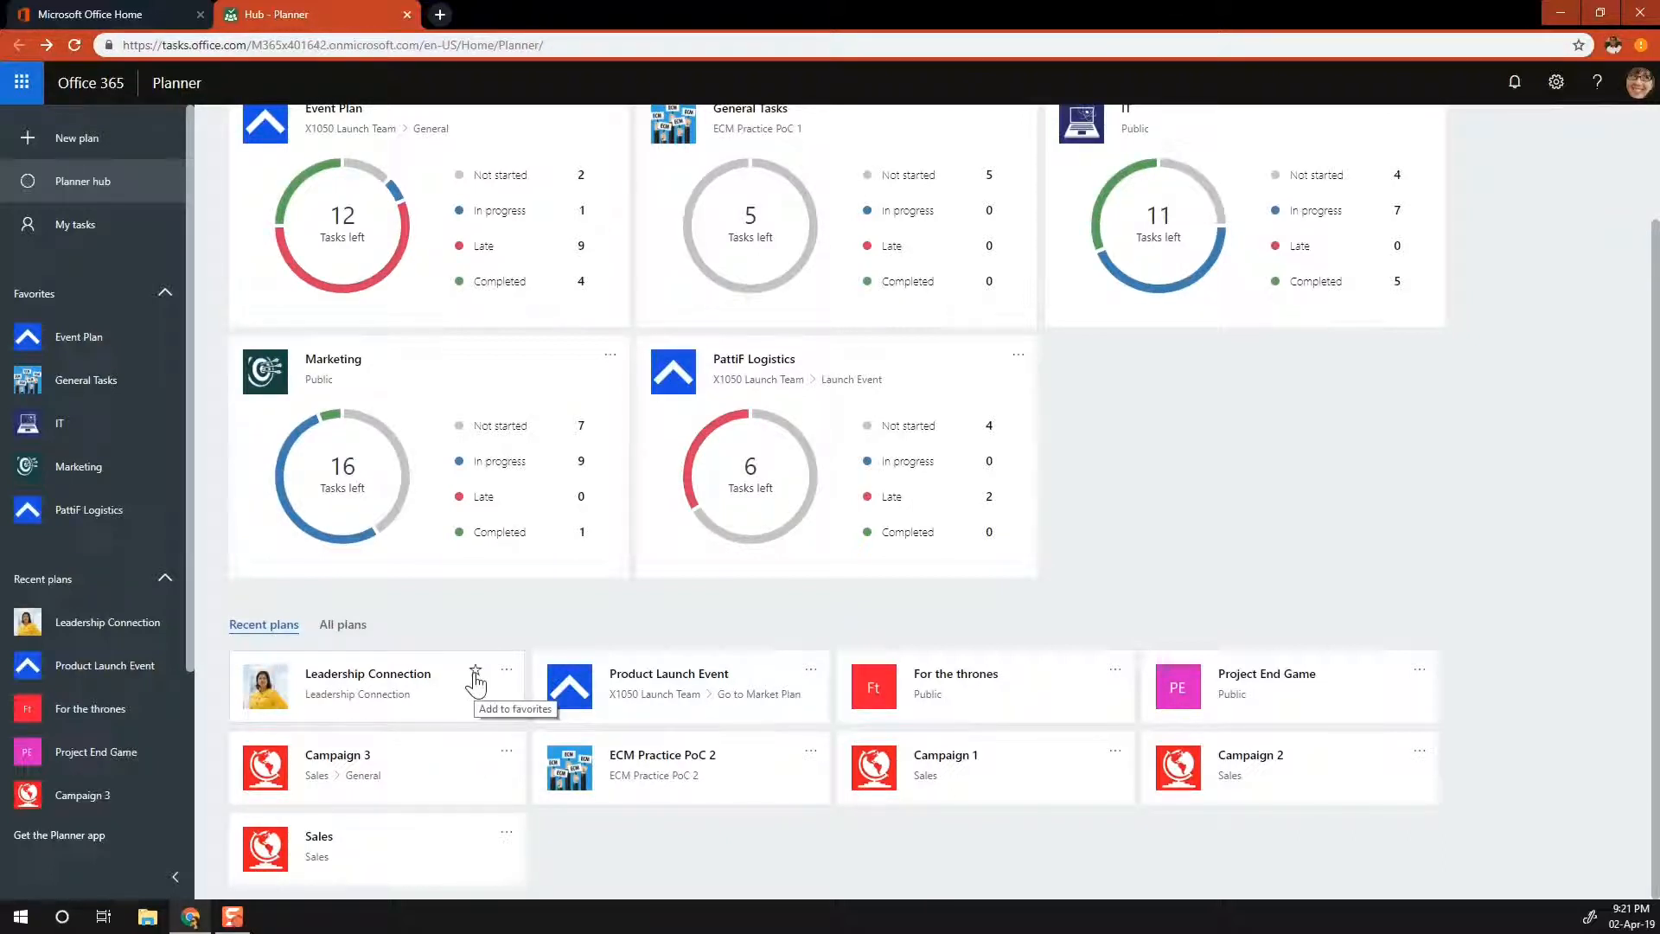
click(475, 672)
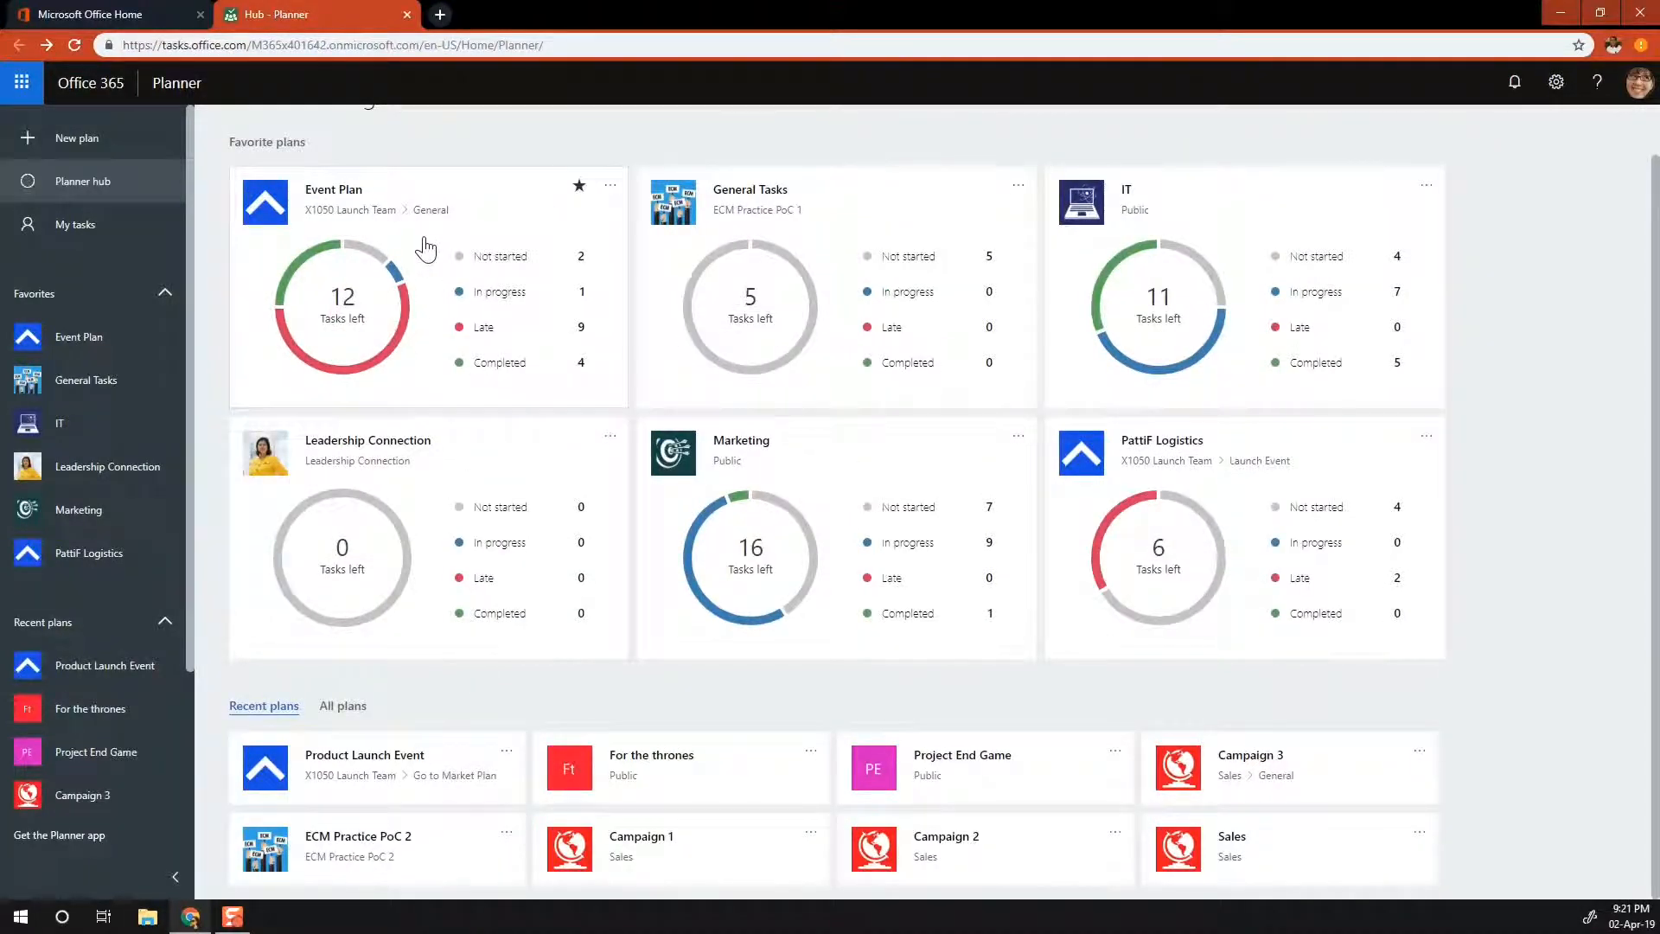
- Open the Event Plan board and add a new bucket named Catering after Team Travel
scroll(406, 249, up, 1)
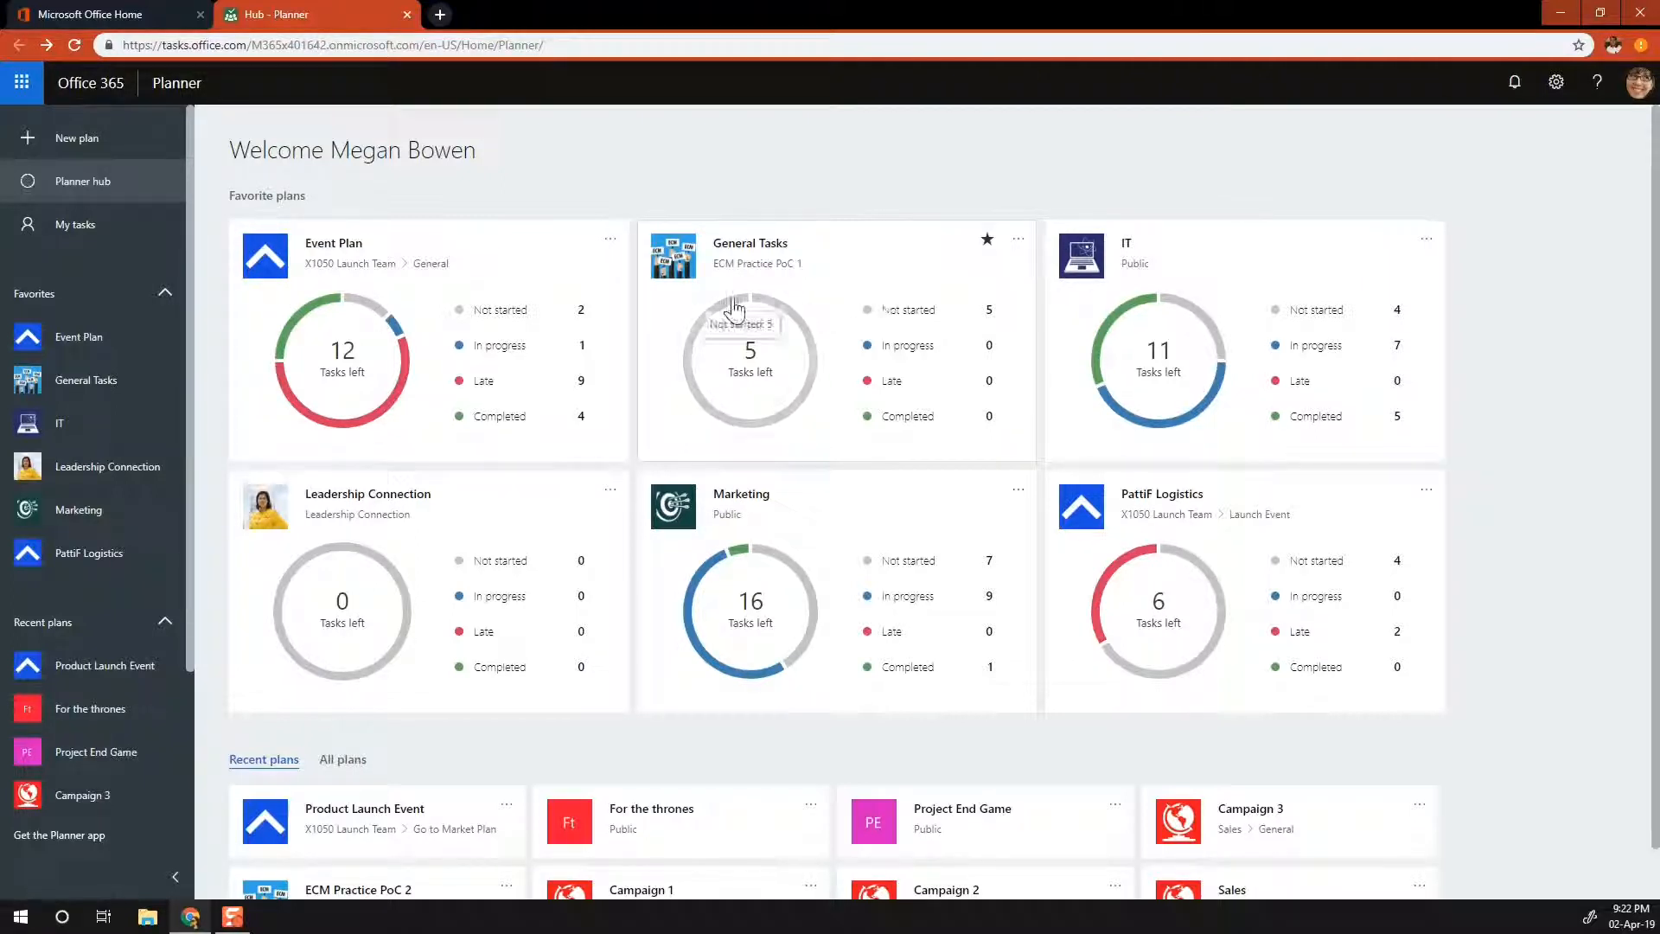
click(351, 248)
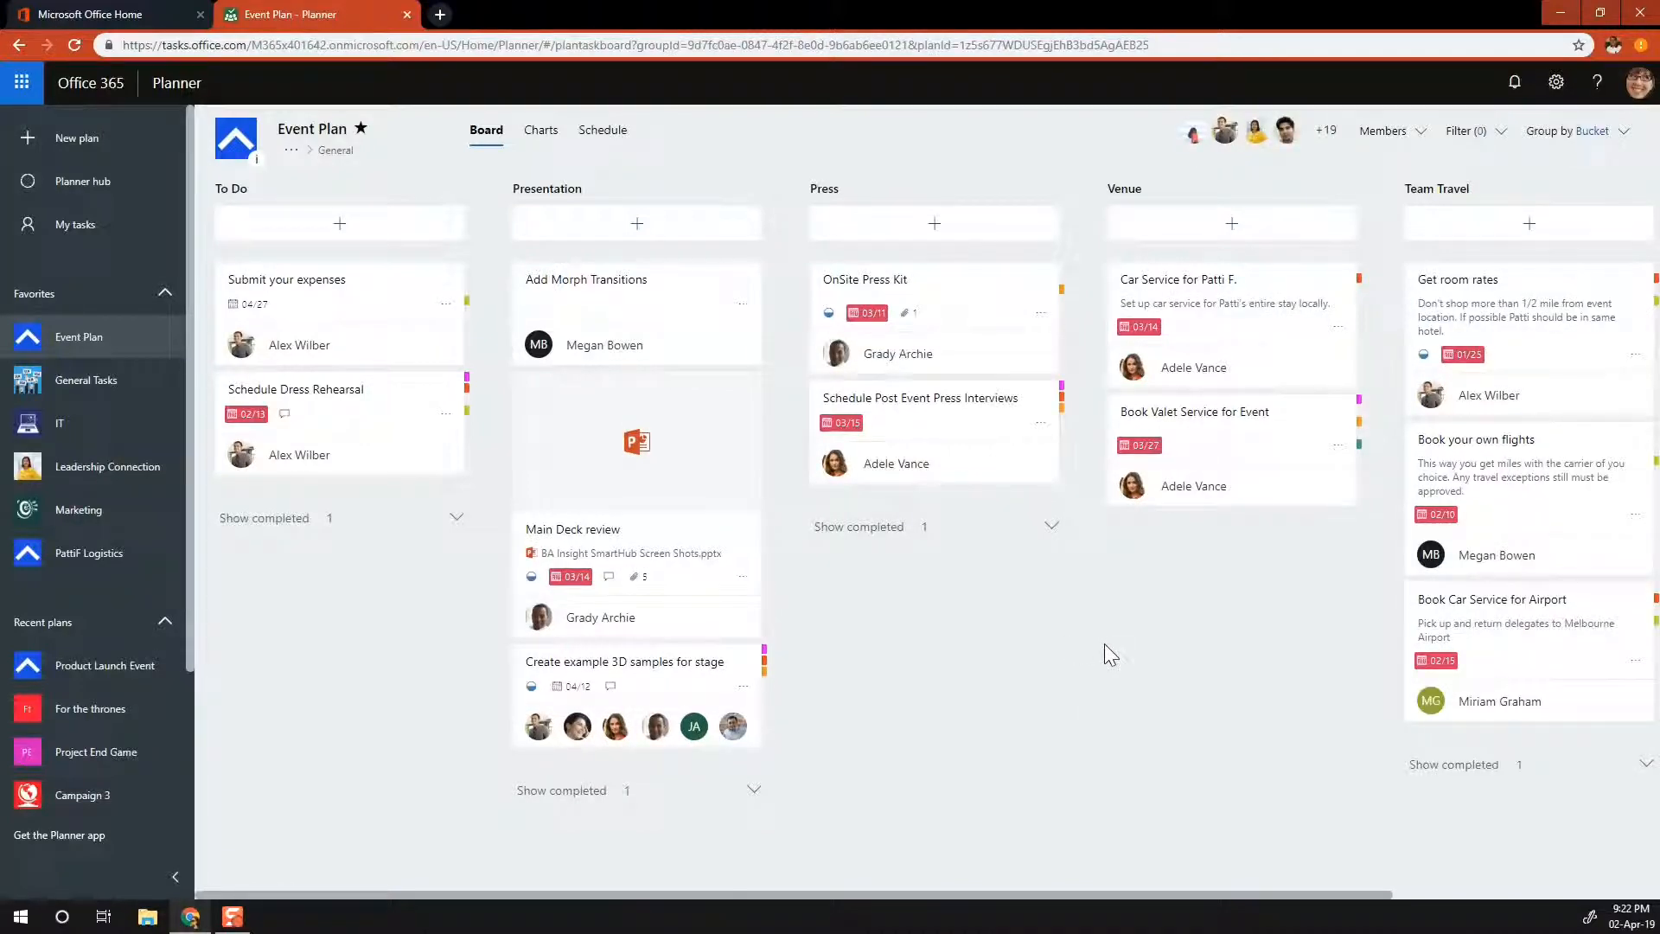
scroll(1105, 653, right, 3)
scroll(1104, 653, left, 3)
scroll(1209, 582, right, 3)
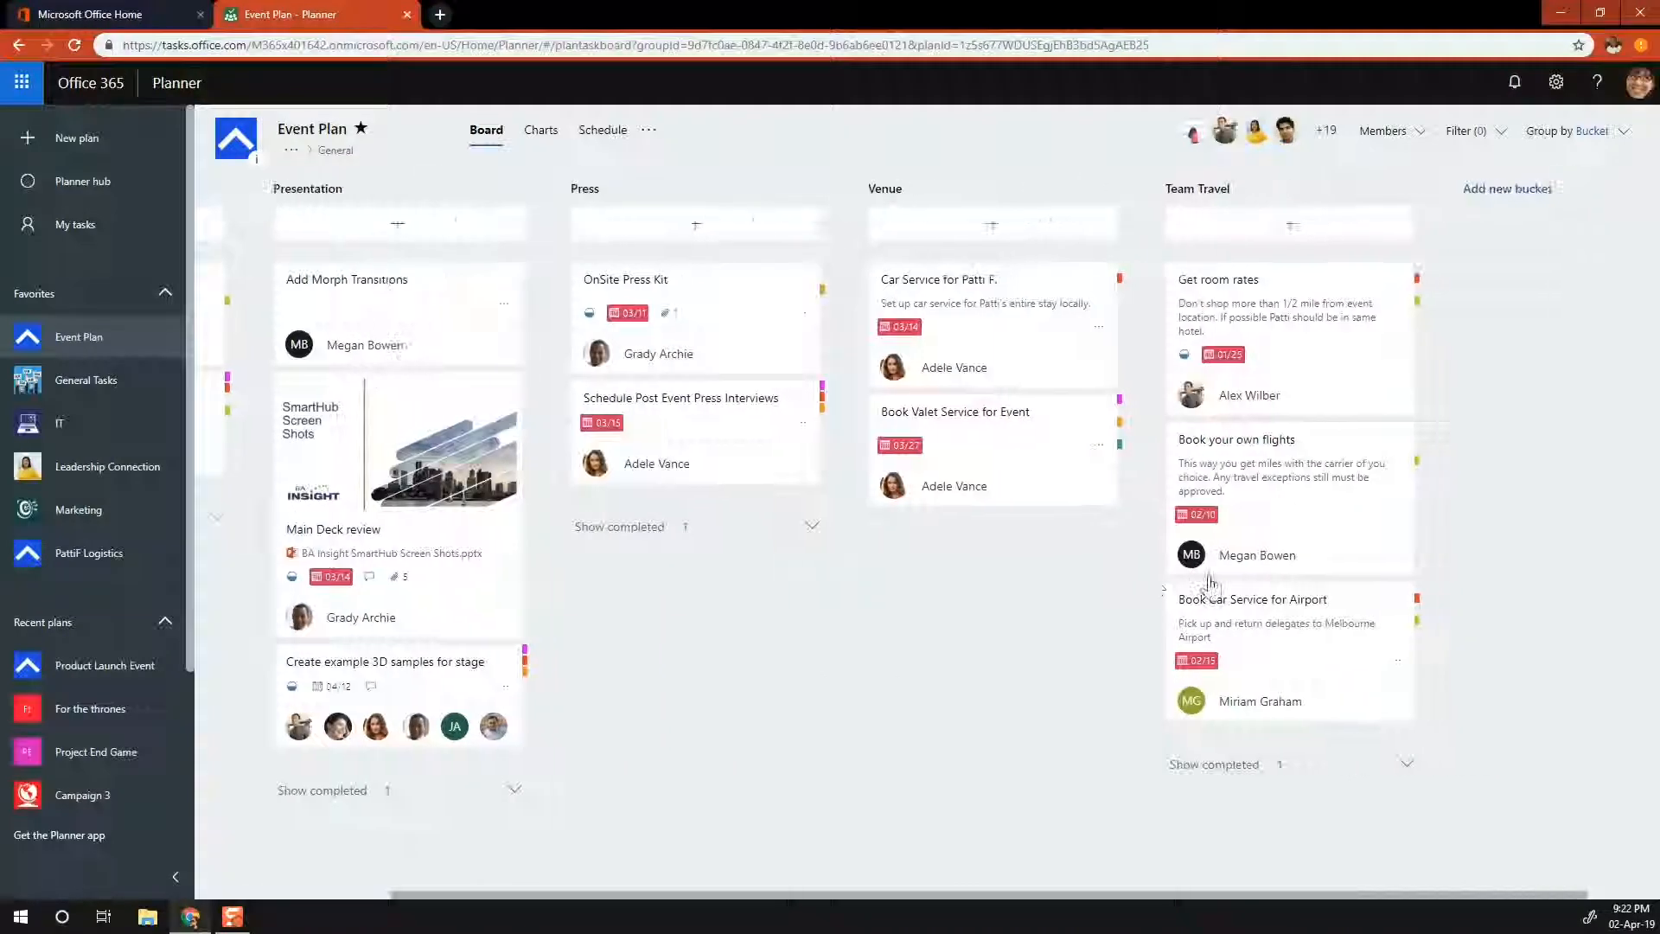
click(1487, 195)
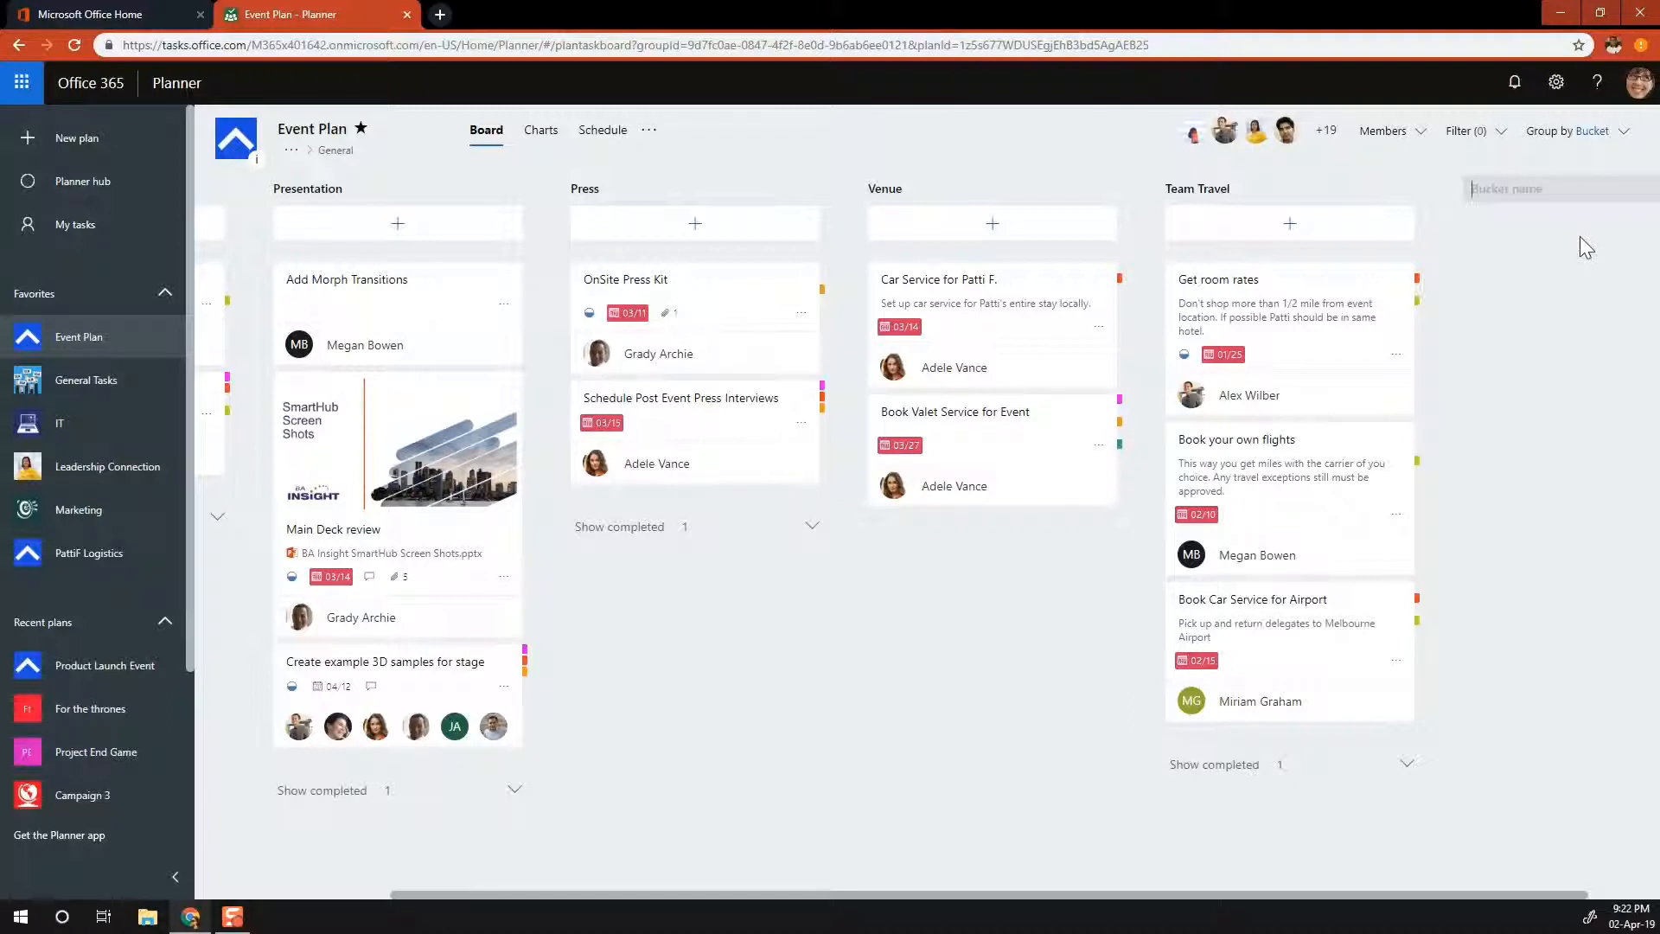
text(Catering)
key(Return)
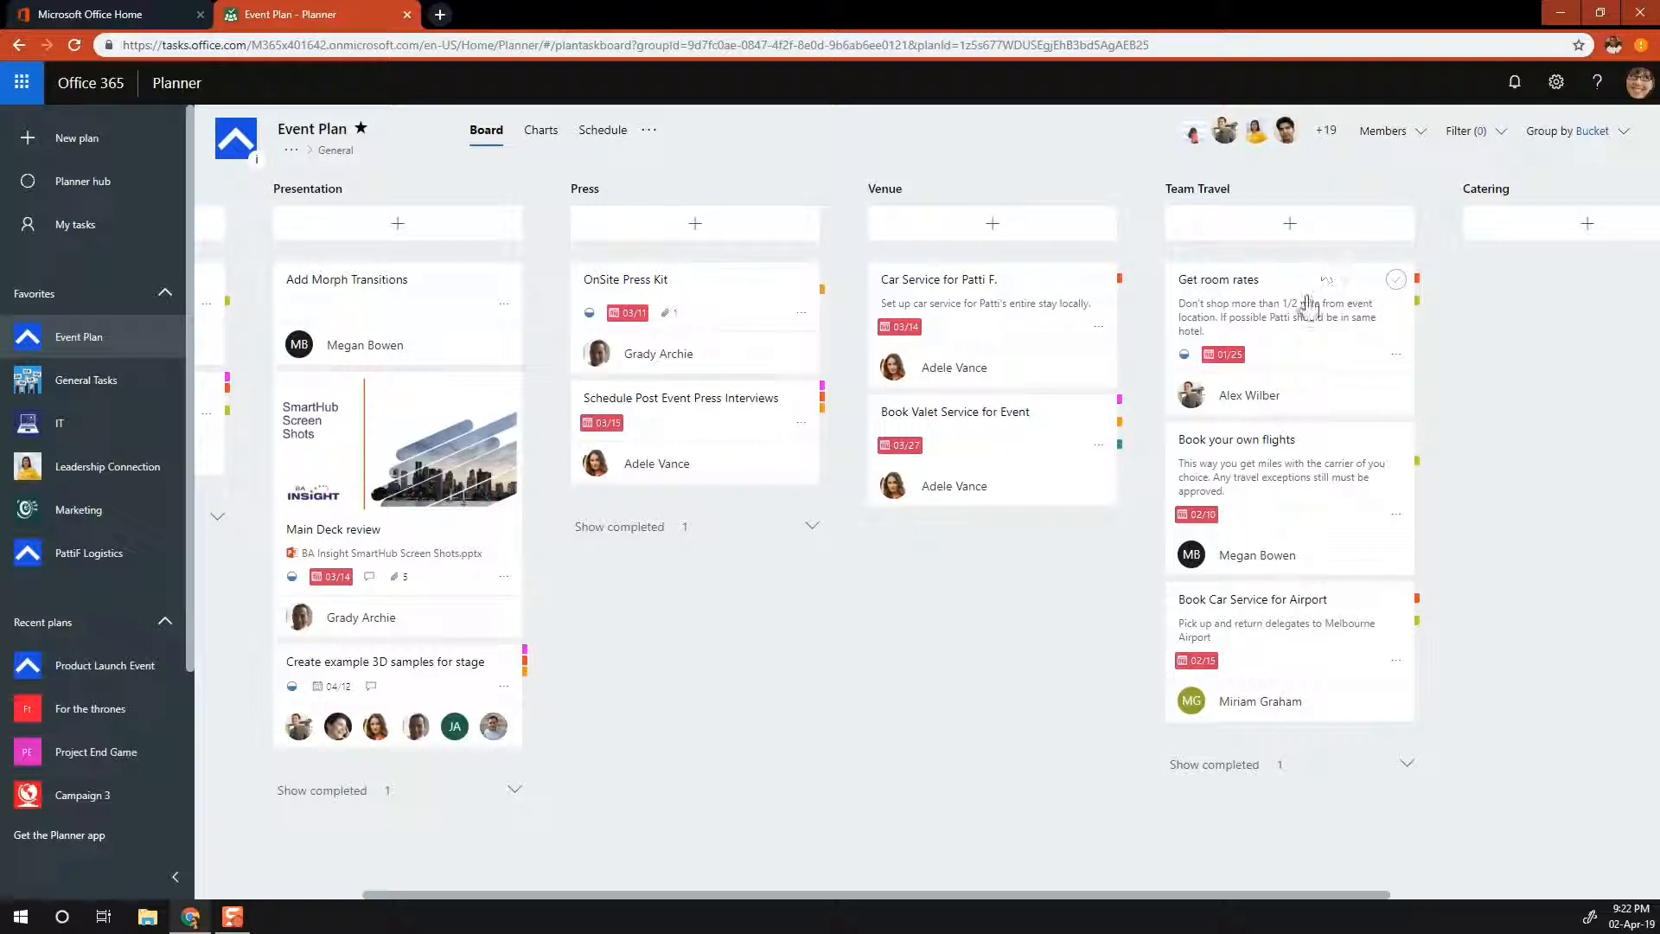
- Rename the Catering bucket as Food Catering
mouse_move(1020, 430)
mouse_down()
mouse_move(1297, 329)
mouse_move(1312, 304)
mouse_move(1100, 329)
mouse_move(1008, 382)
mouse_move(1014, 432)
mouse_up()
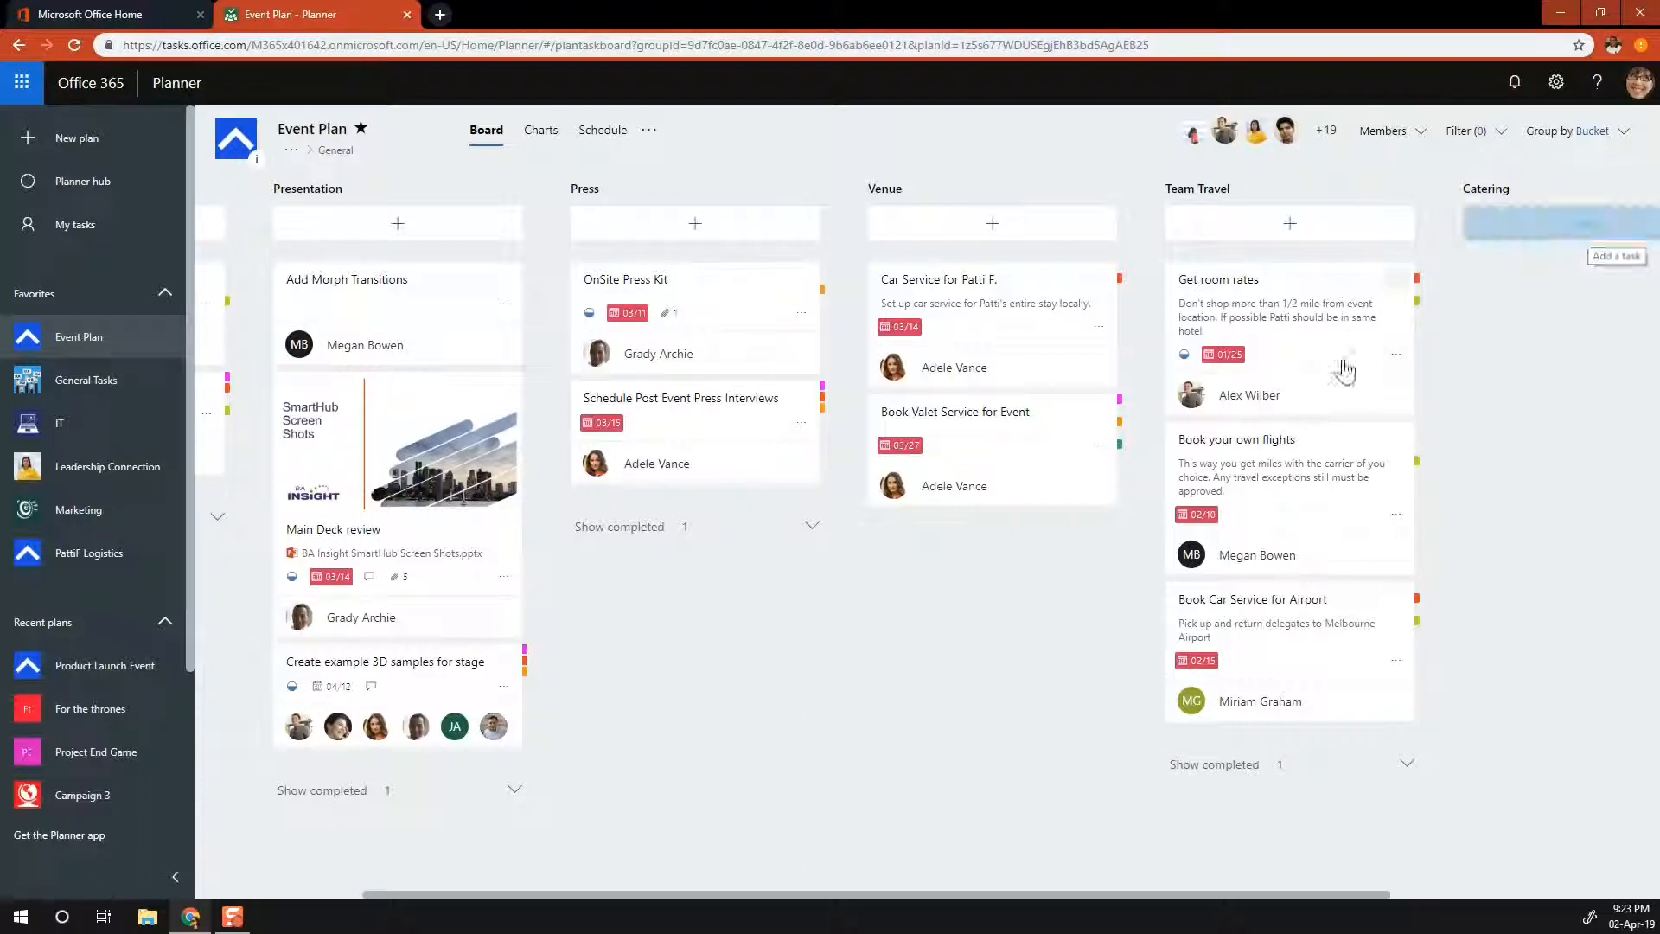
click(1213, 189)
drag(1231, 189, 1144, 189)
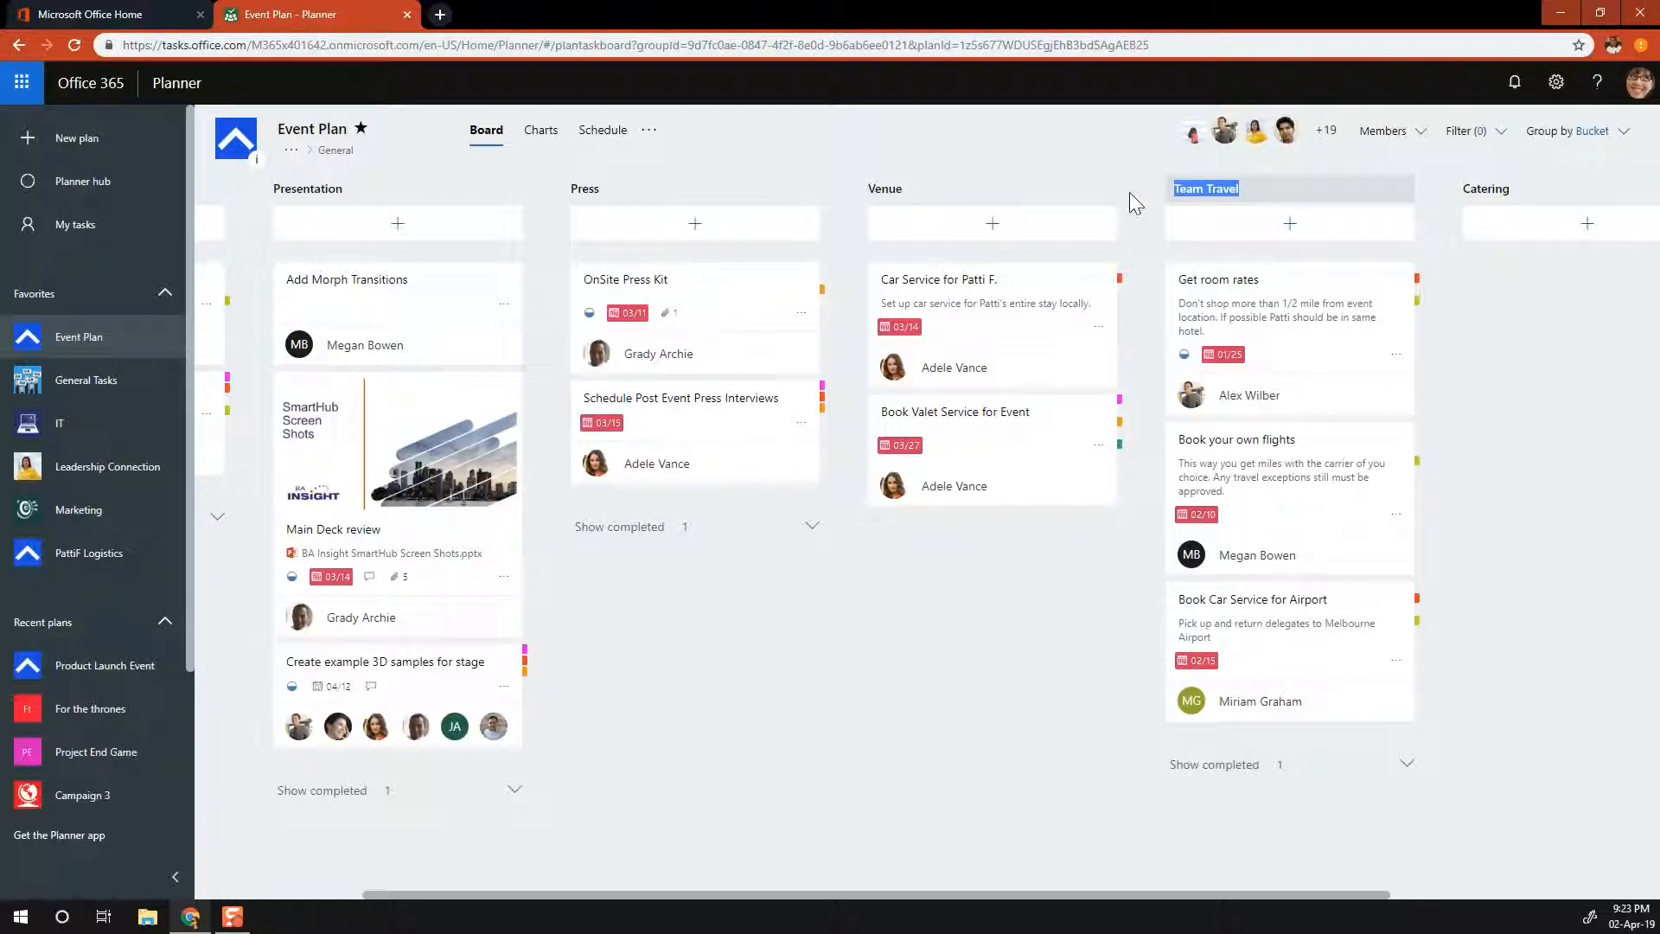
click(1538, 190)
drag(1538, 190, 1453, 201)
click(1474, 192)
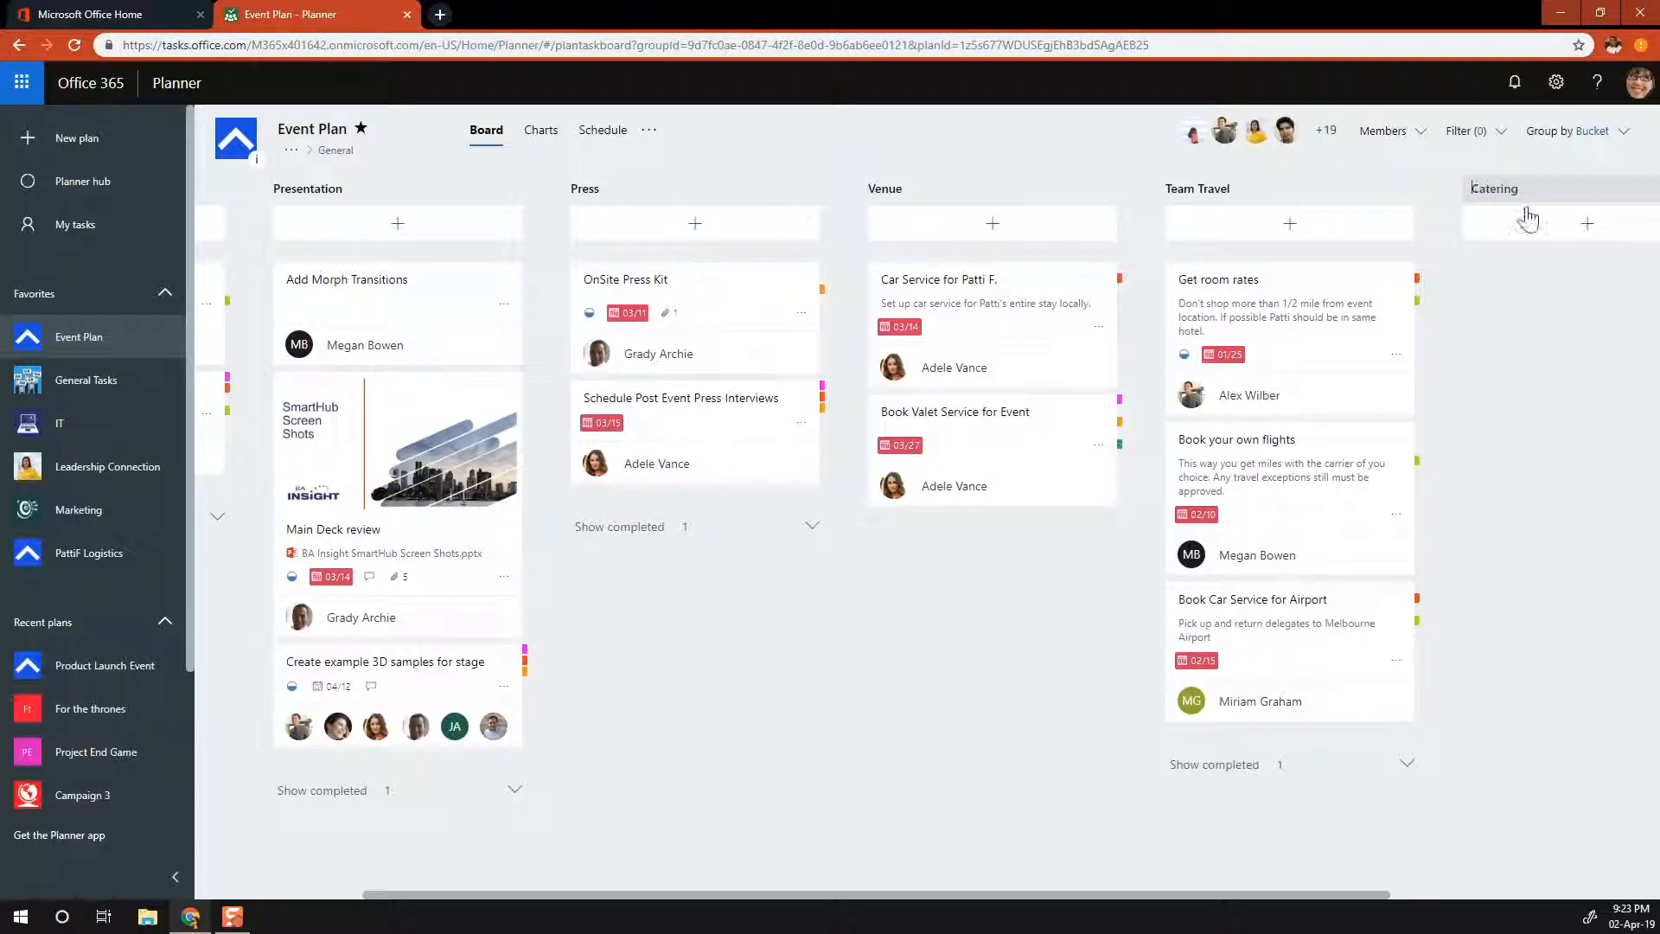
text(Food)
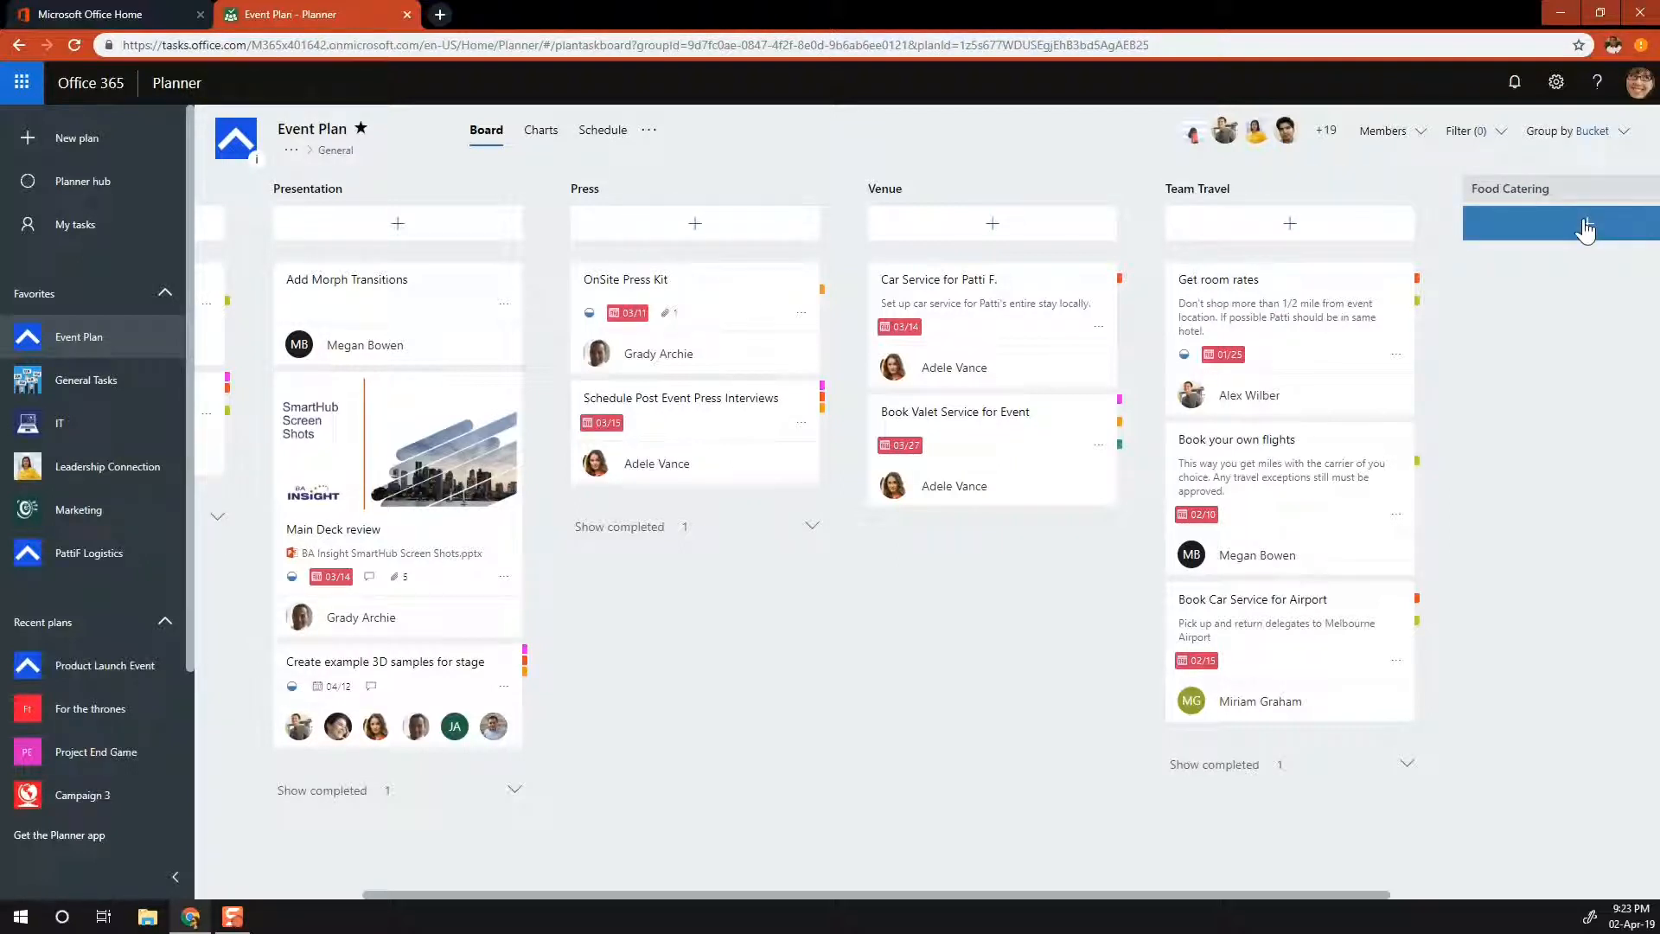
- Add a task named "Talk to chef" to the Food Catering bucket
click(1586, 226)
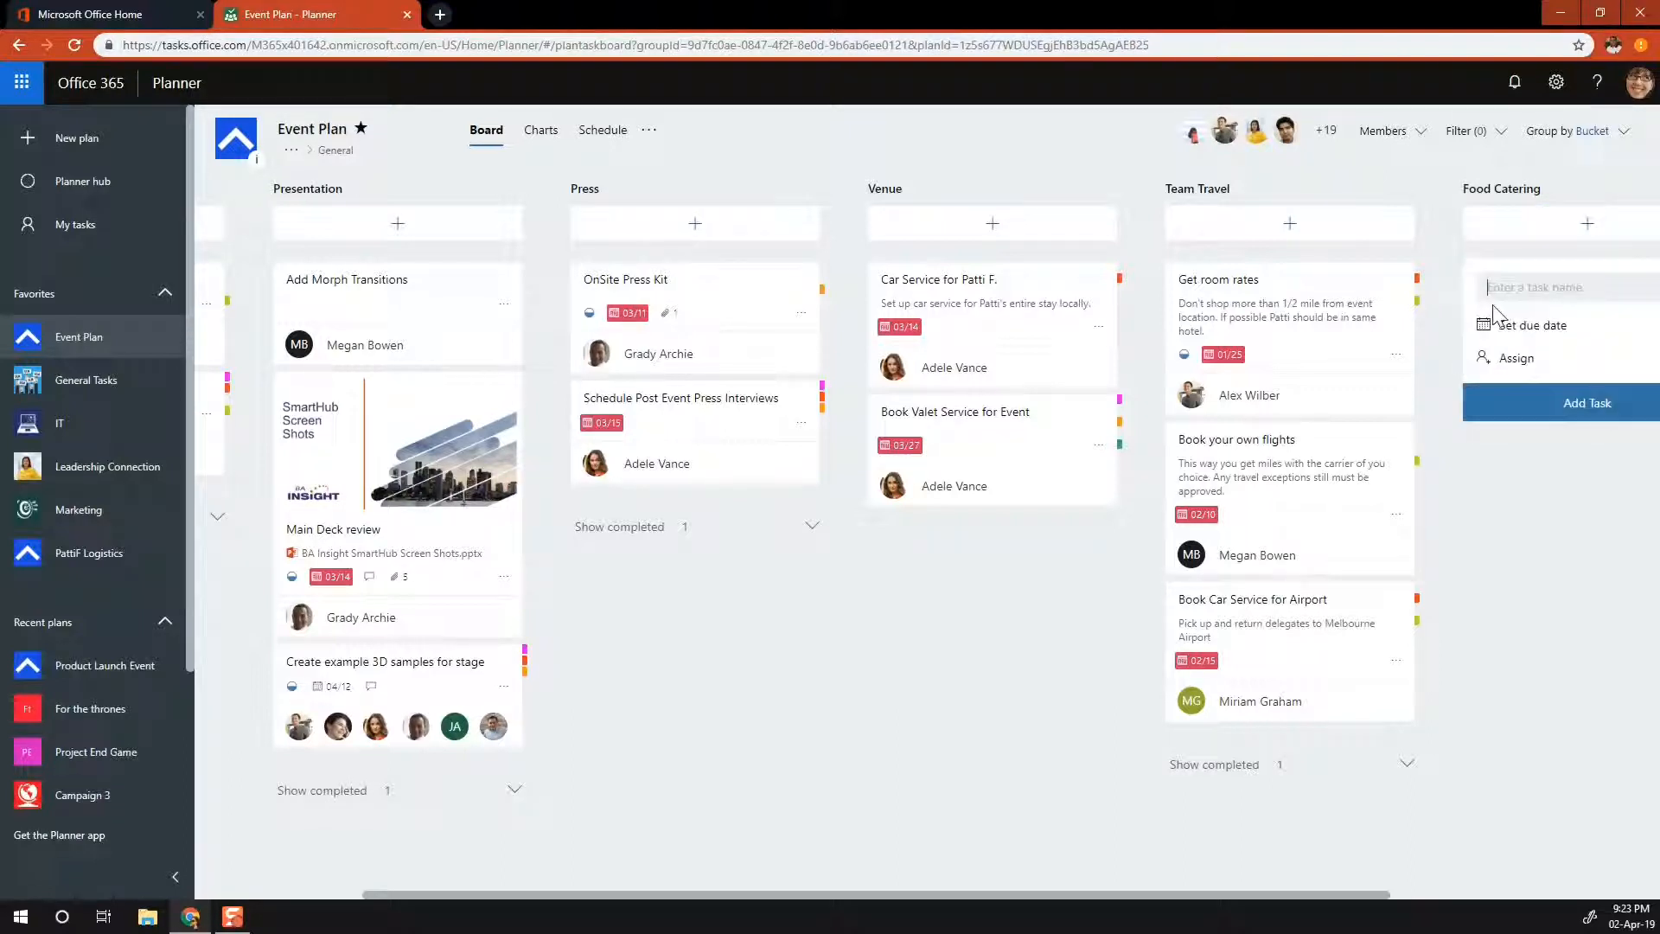
text(Talk to chef)
key(Return)
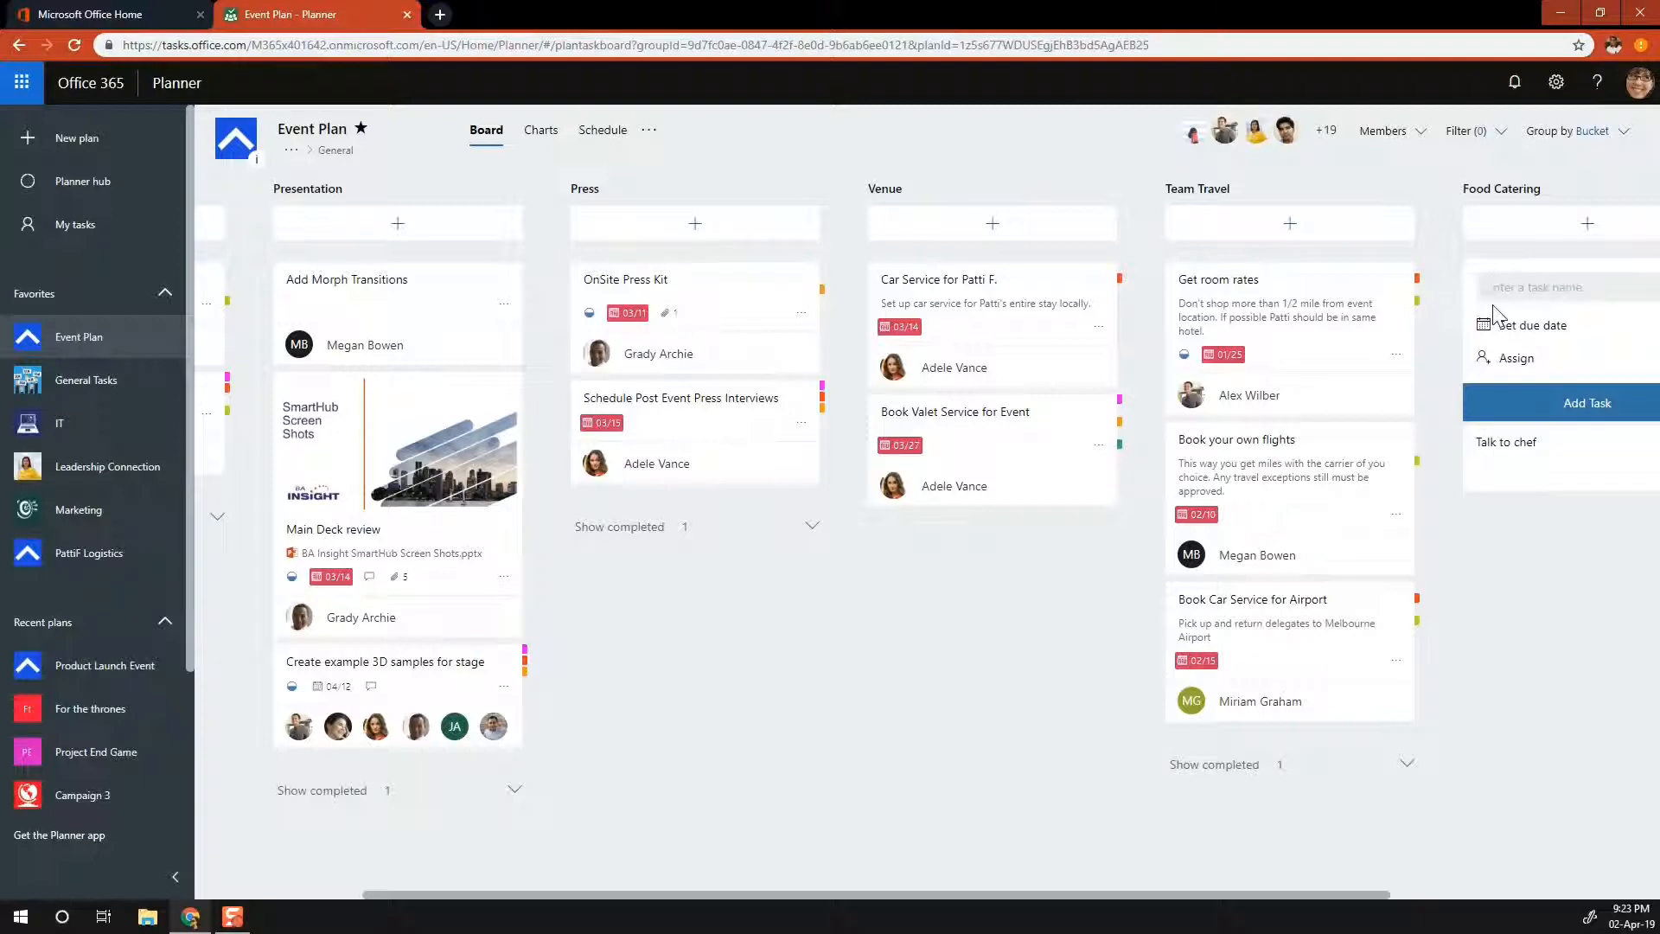
click(1523, 598)
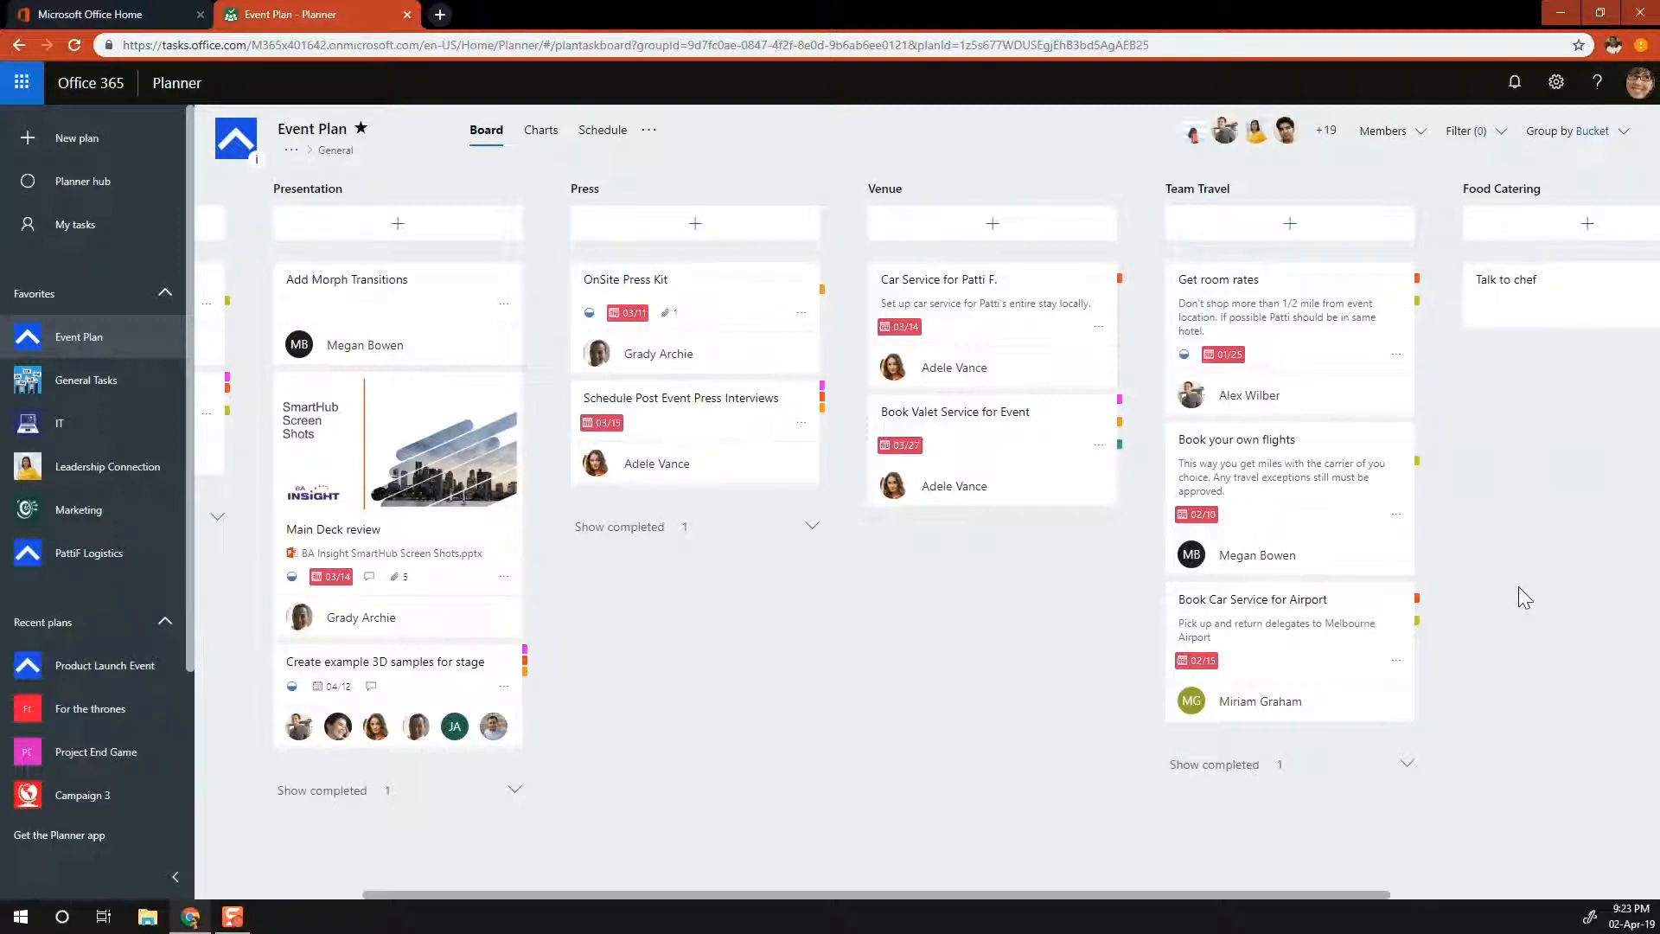
- Move the Venue bucket one position ahead of Press and return it to its place before Team Travel
scroll(811, 642, left, 3)
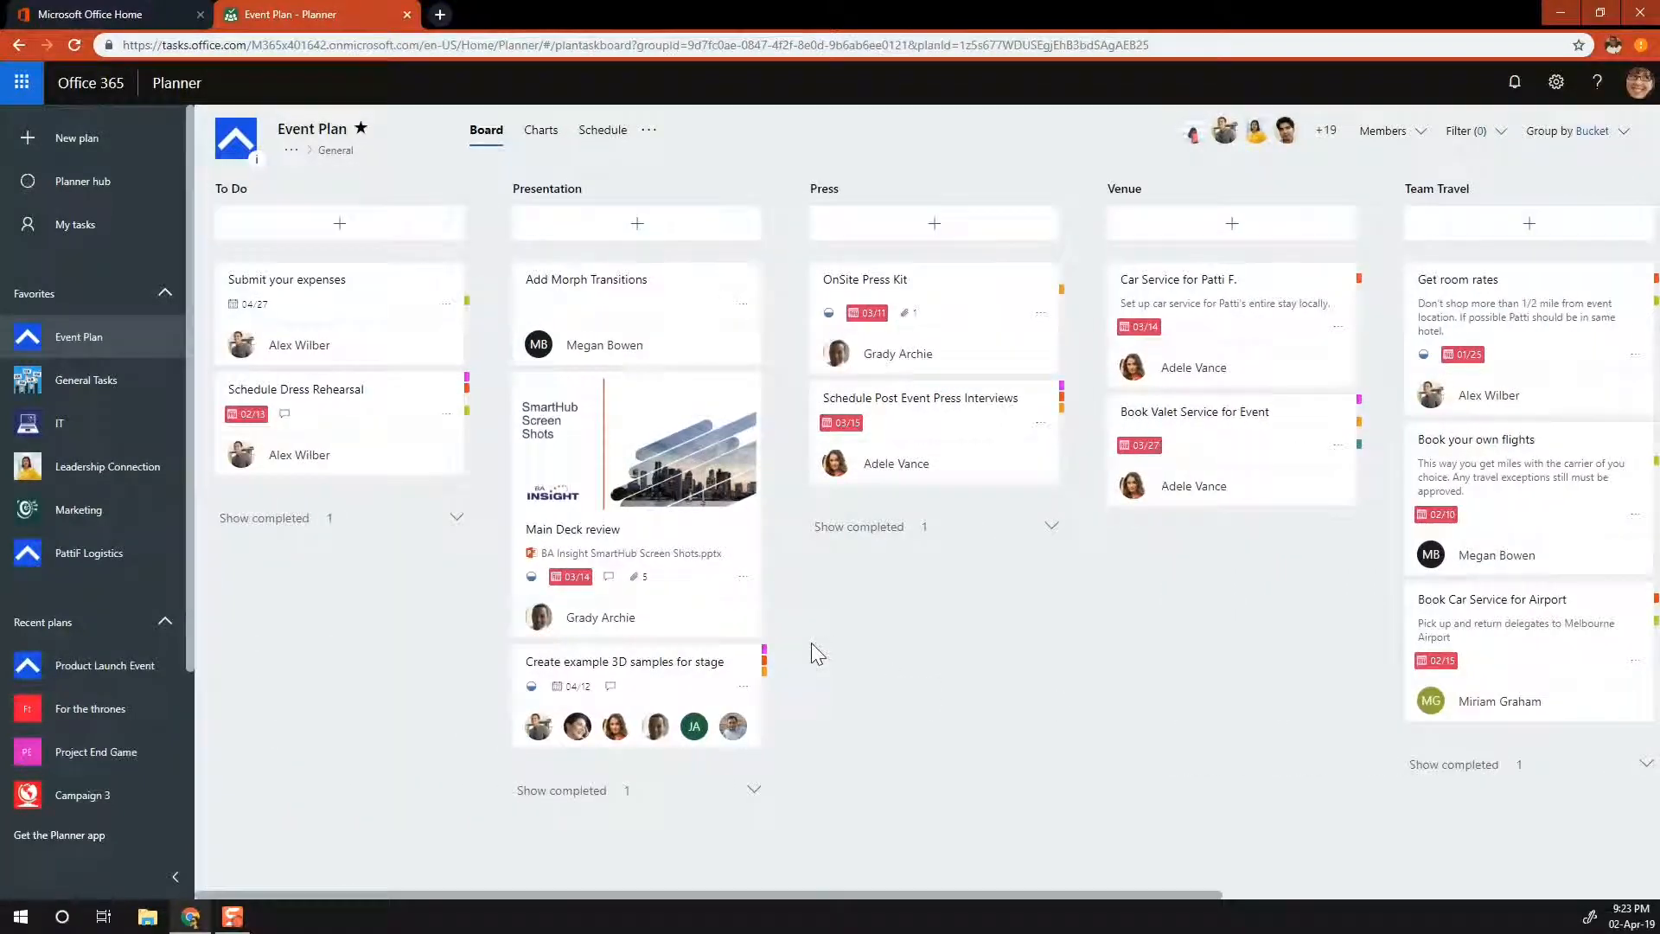
scroll(811, 641, right, 5)
scroll(811, 642, left, 5)
mouse_move(1192, 894)
mouse_down()
mouse_move(1502, 894)
mouse_move(1195, 894)
mouse_up()
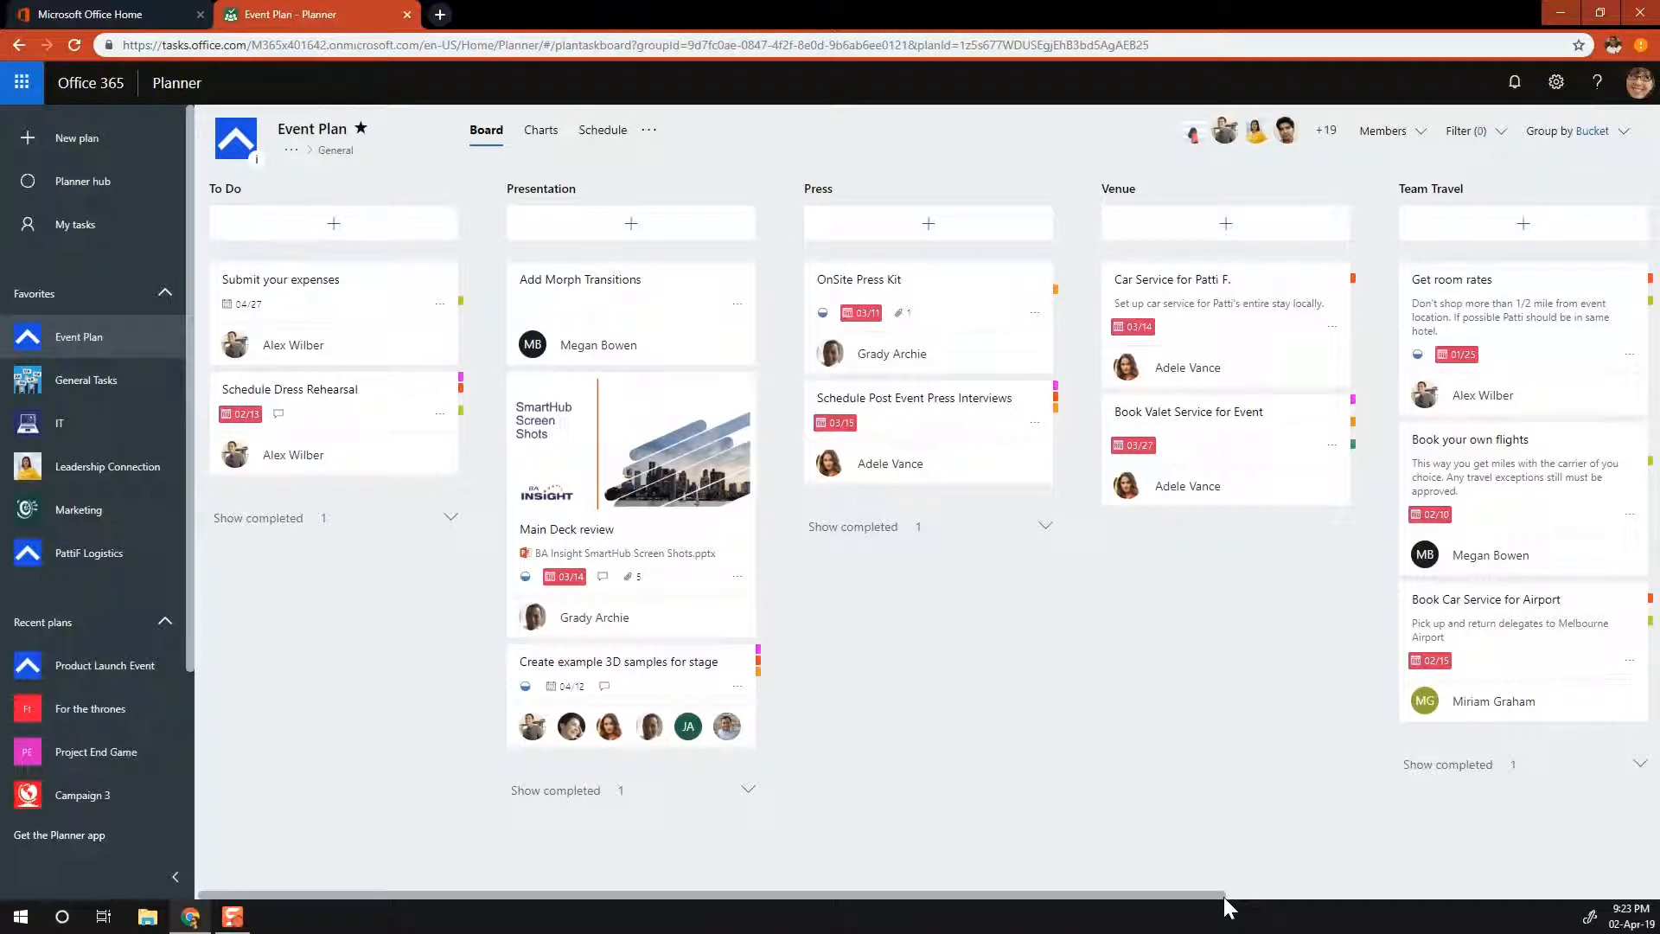
drag(1225, 895, 1187, 882)
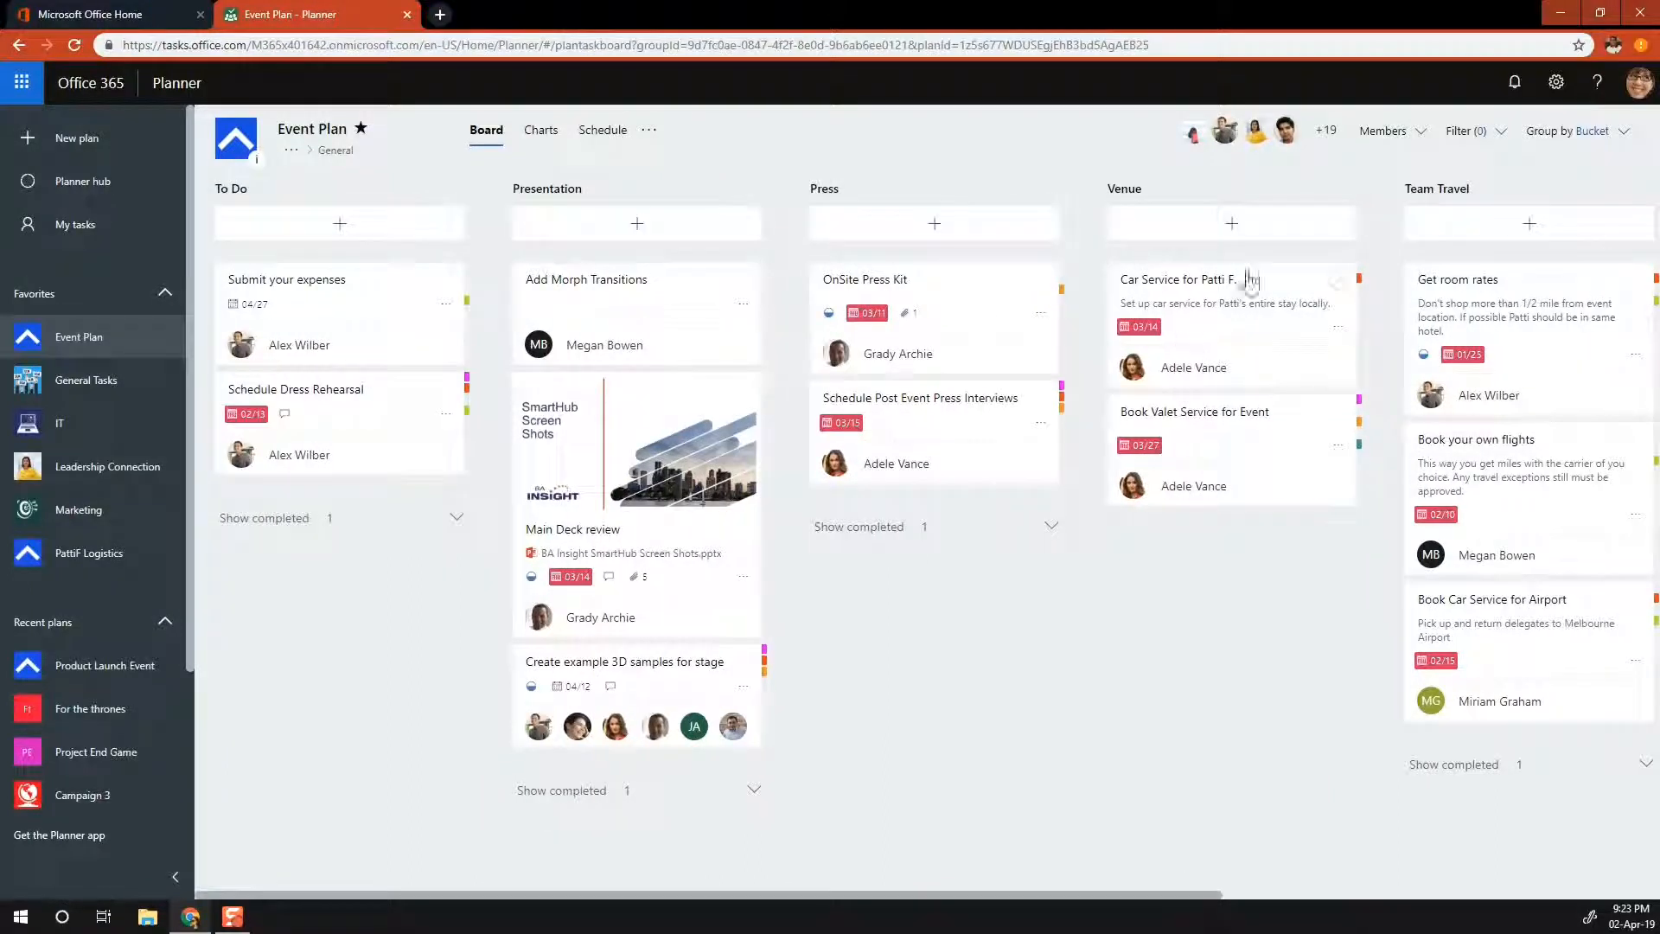
click(1354, 192)
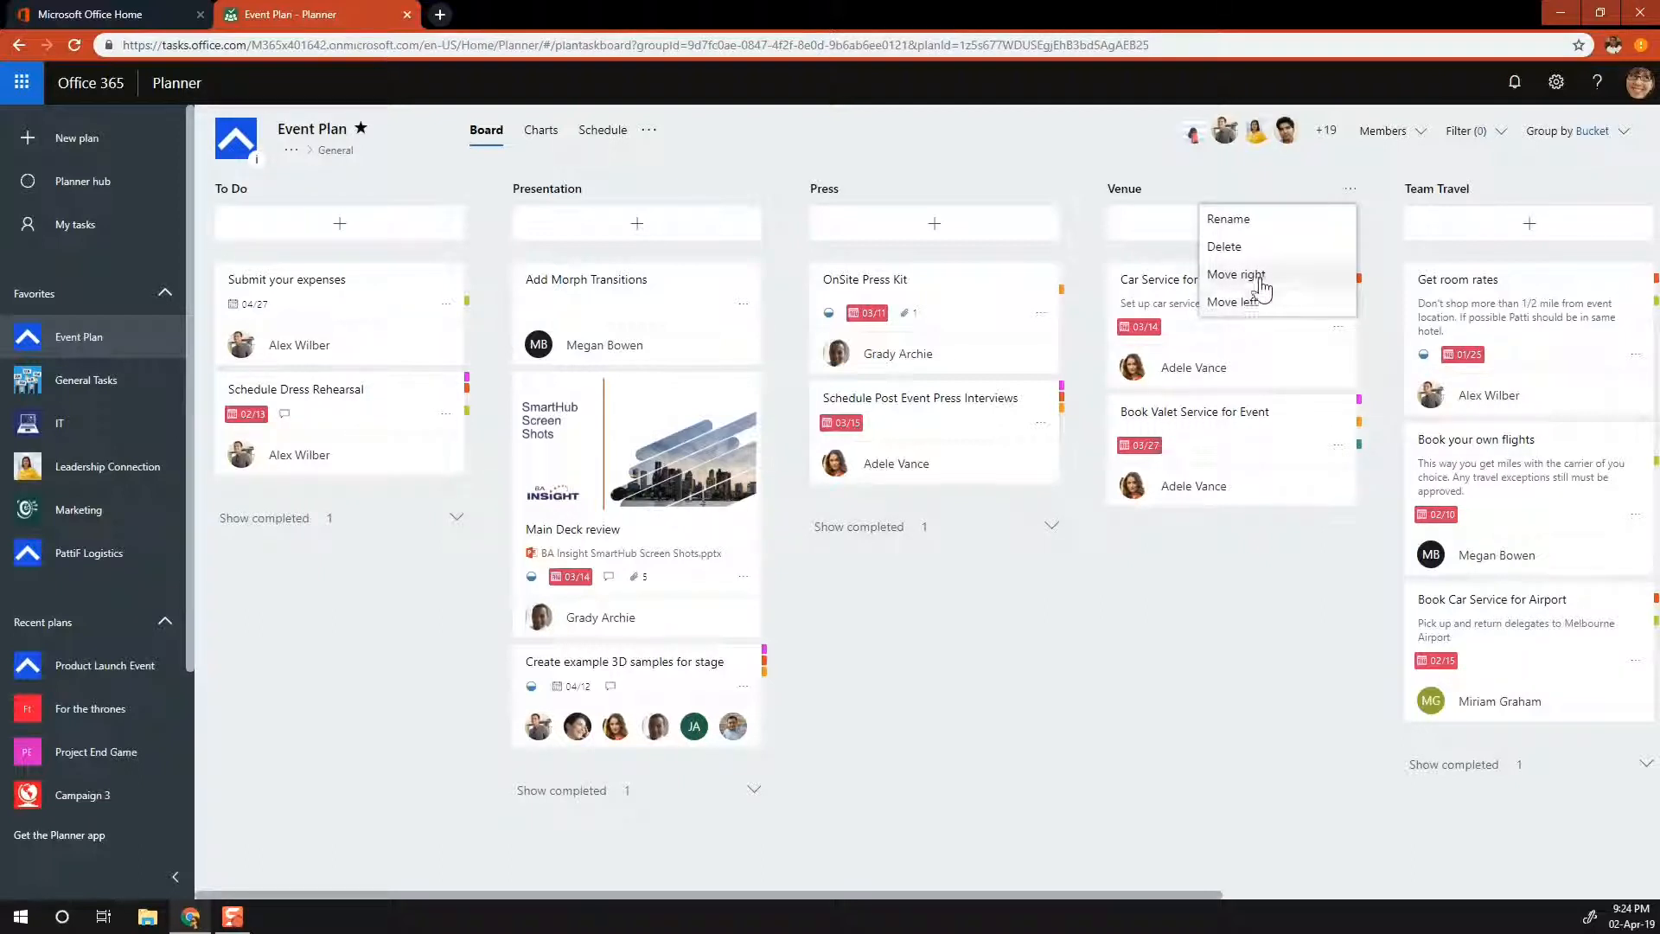
click(1243, 304)
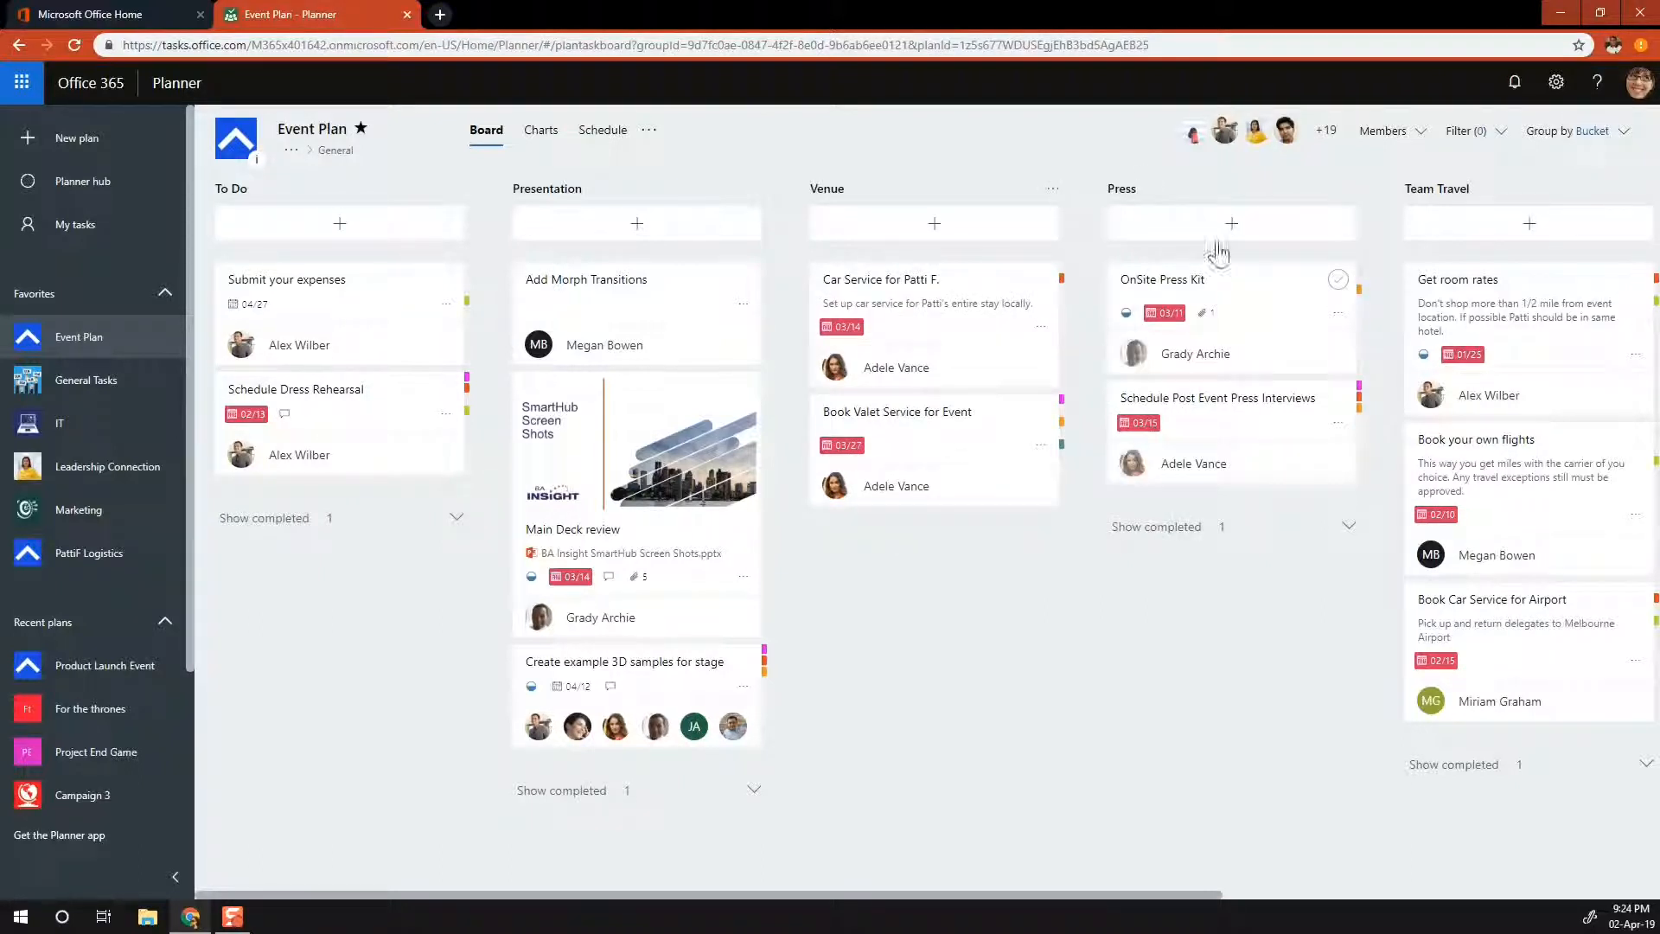
click(1053, 188)
click(991, 285)
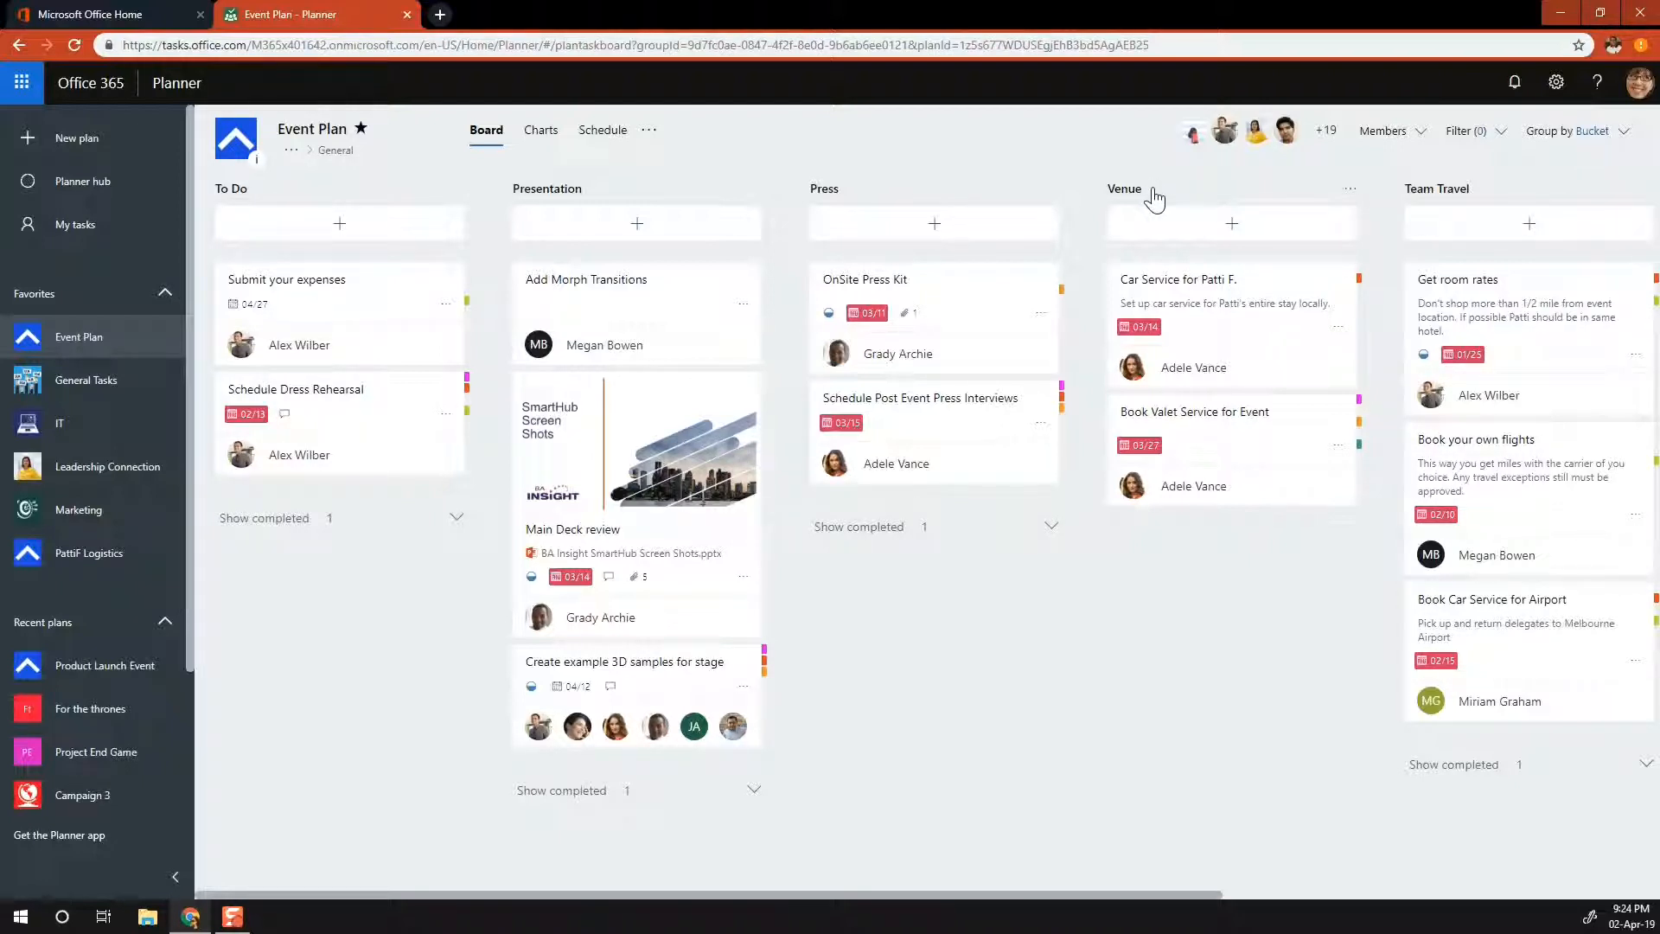
- Reposition the Venue bucket between To Do and Presentation, and move it back between Press and Team Travel
drag(1155, 198, 699, 210)
drag(542, 200, 543, 208)
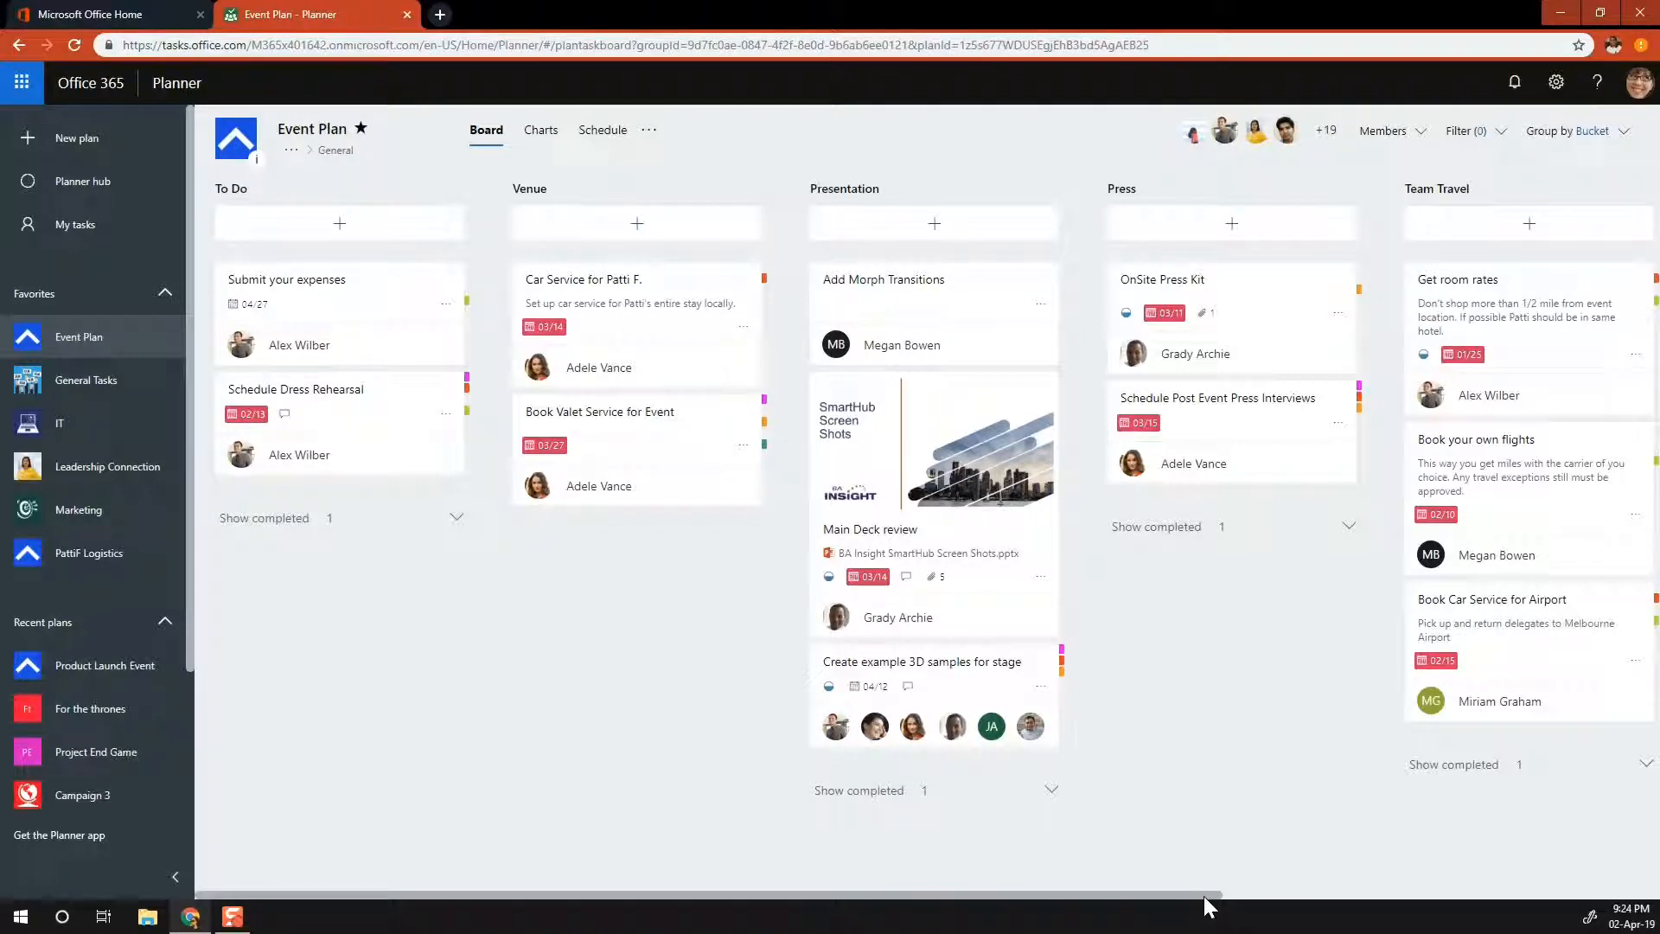
drag(1205, 898, 1254, 905)
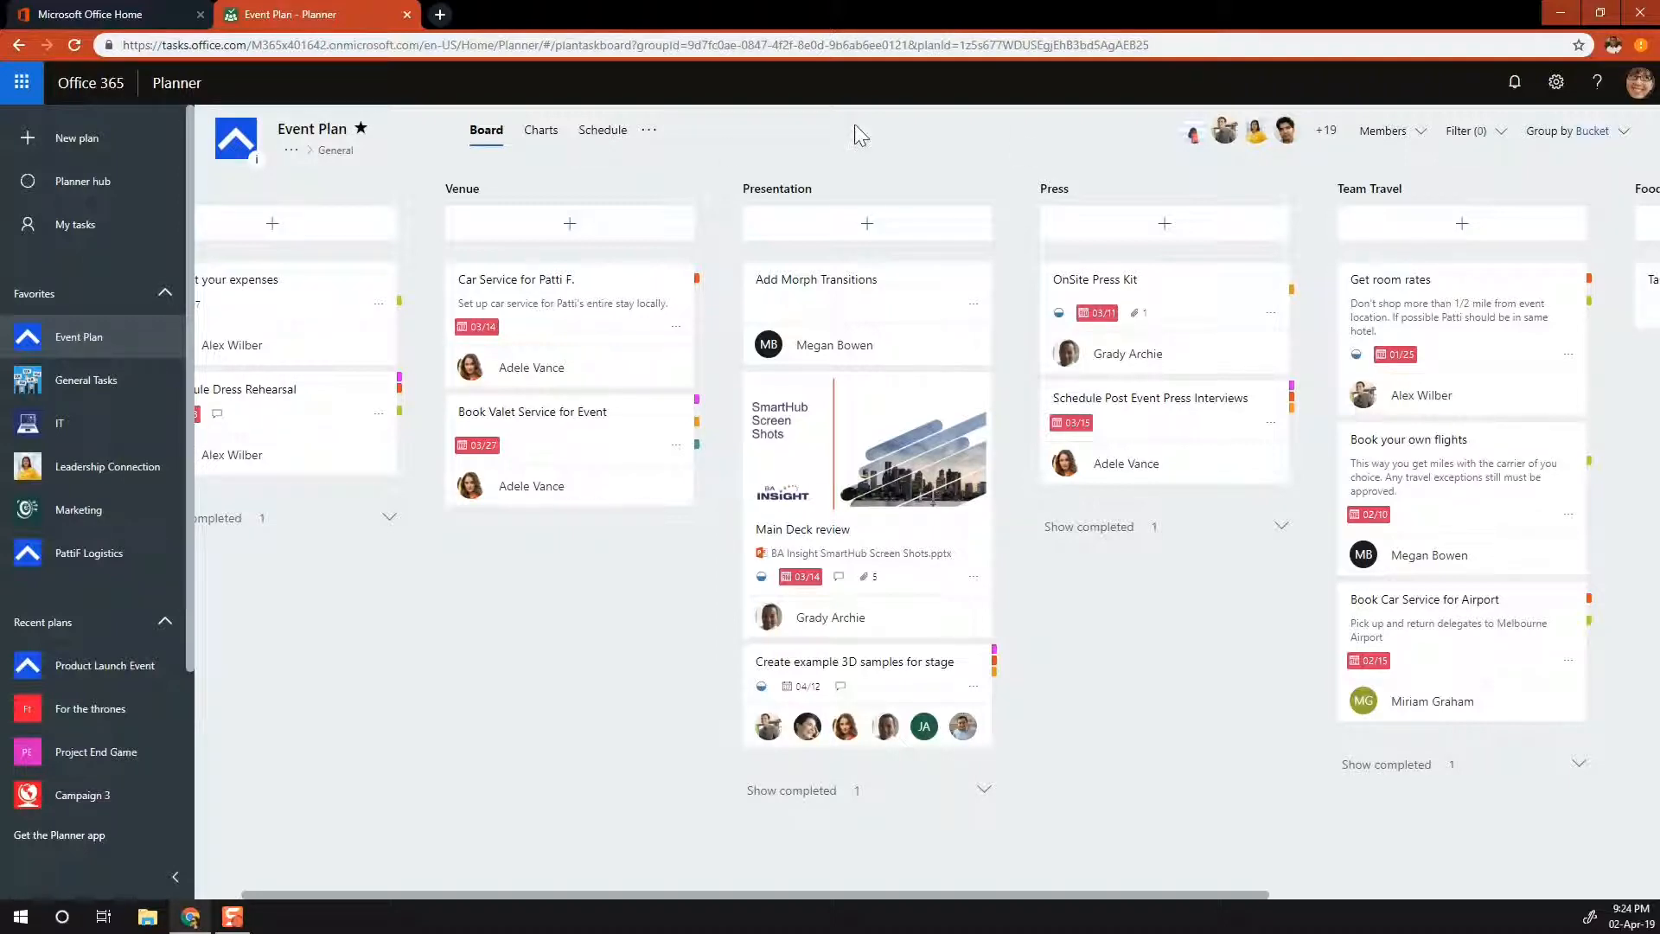
drag(533, 196, 1112, 208)
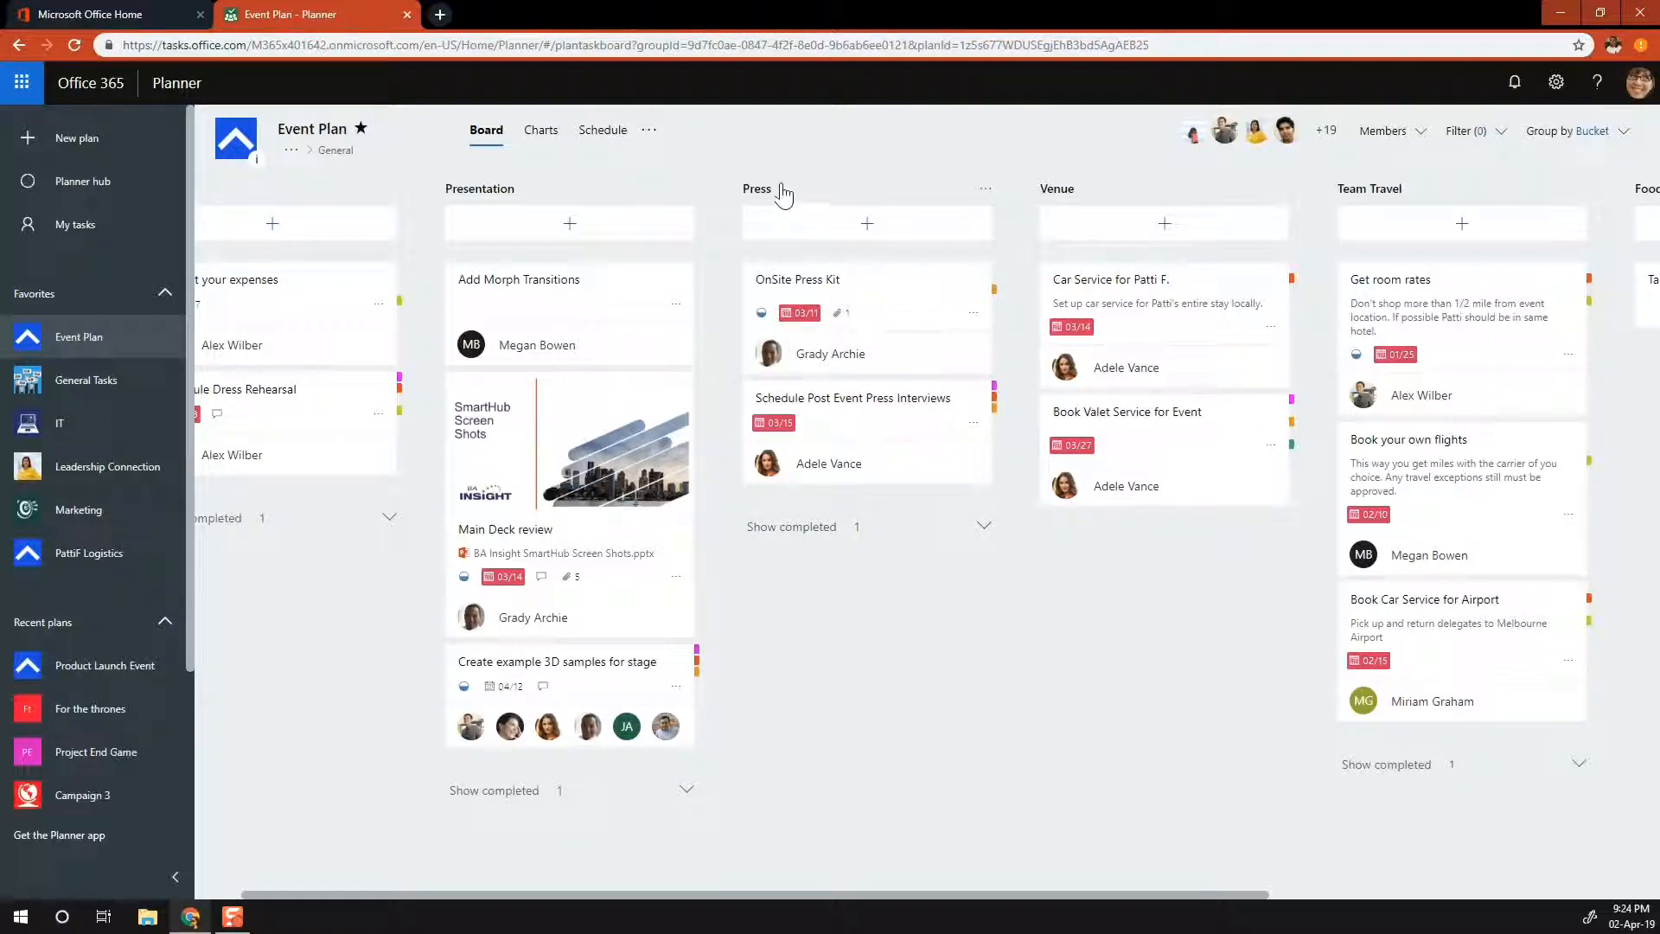
- In the plan's Schedule view, add an unscheduled task named "Finalise Menu" to the Food Catering bucket
click(621, 136)
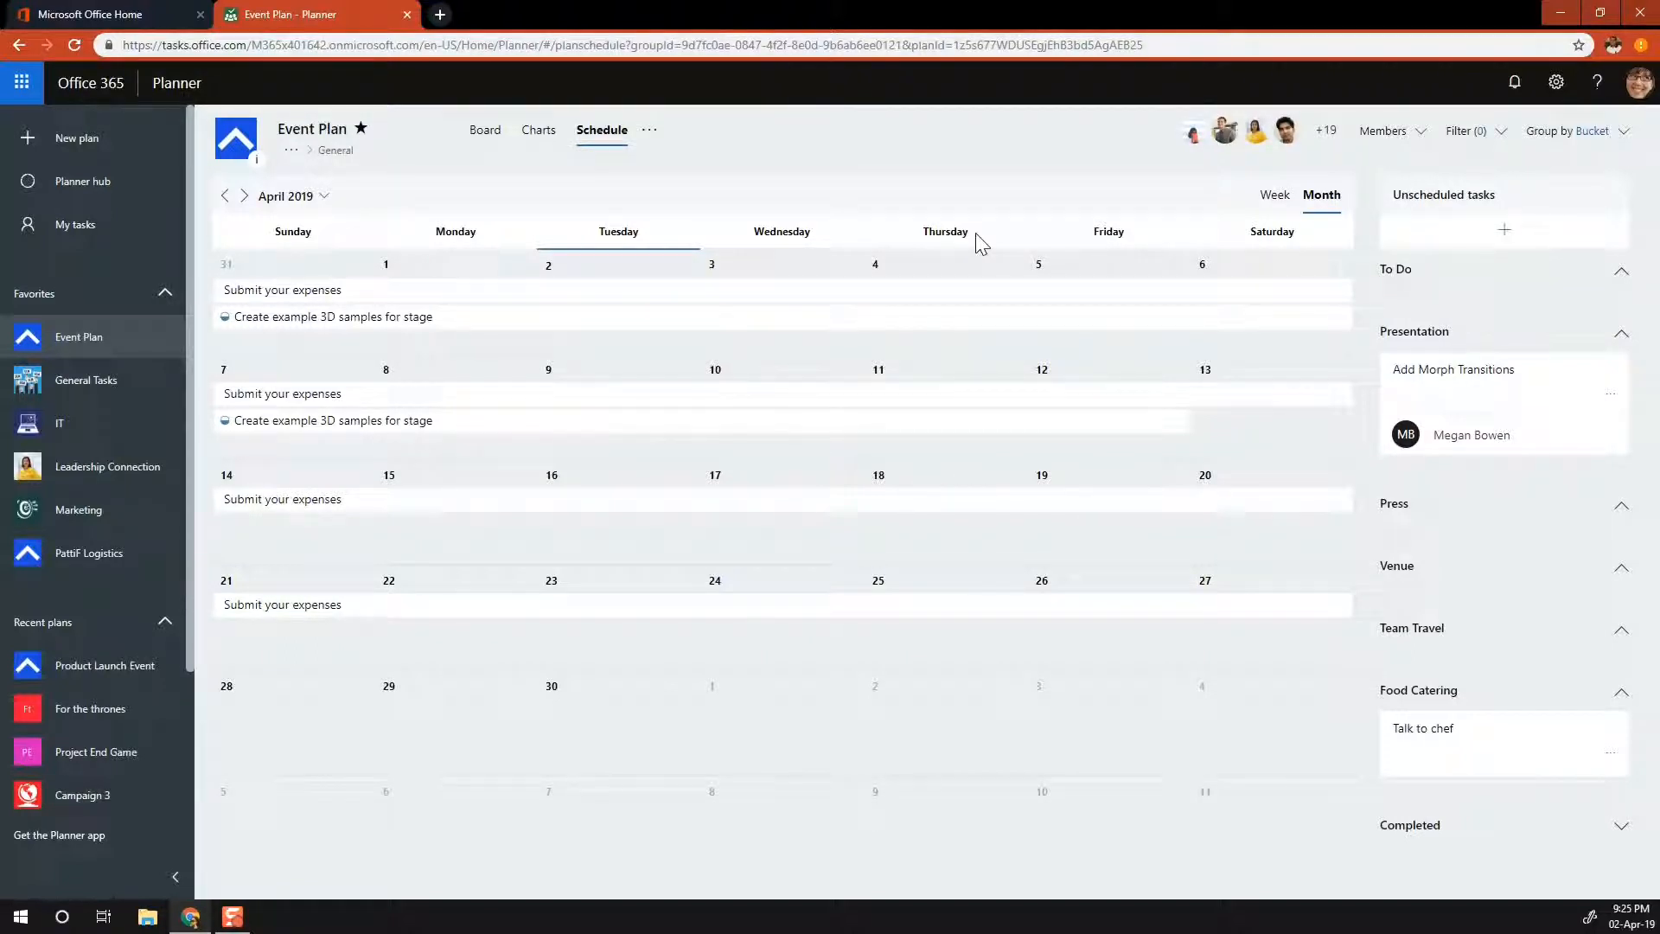
mouse_move(1015, 275)
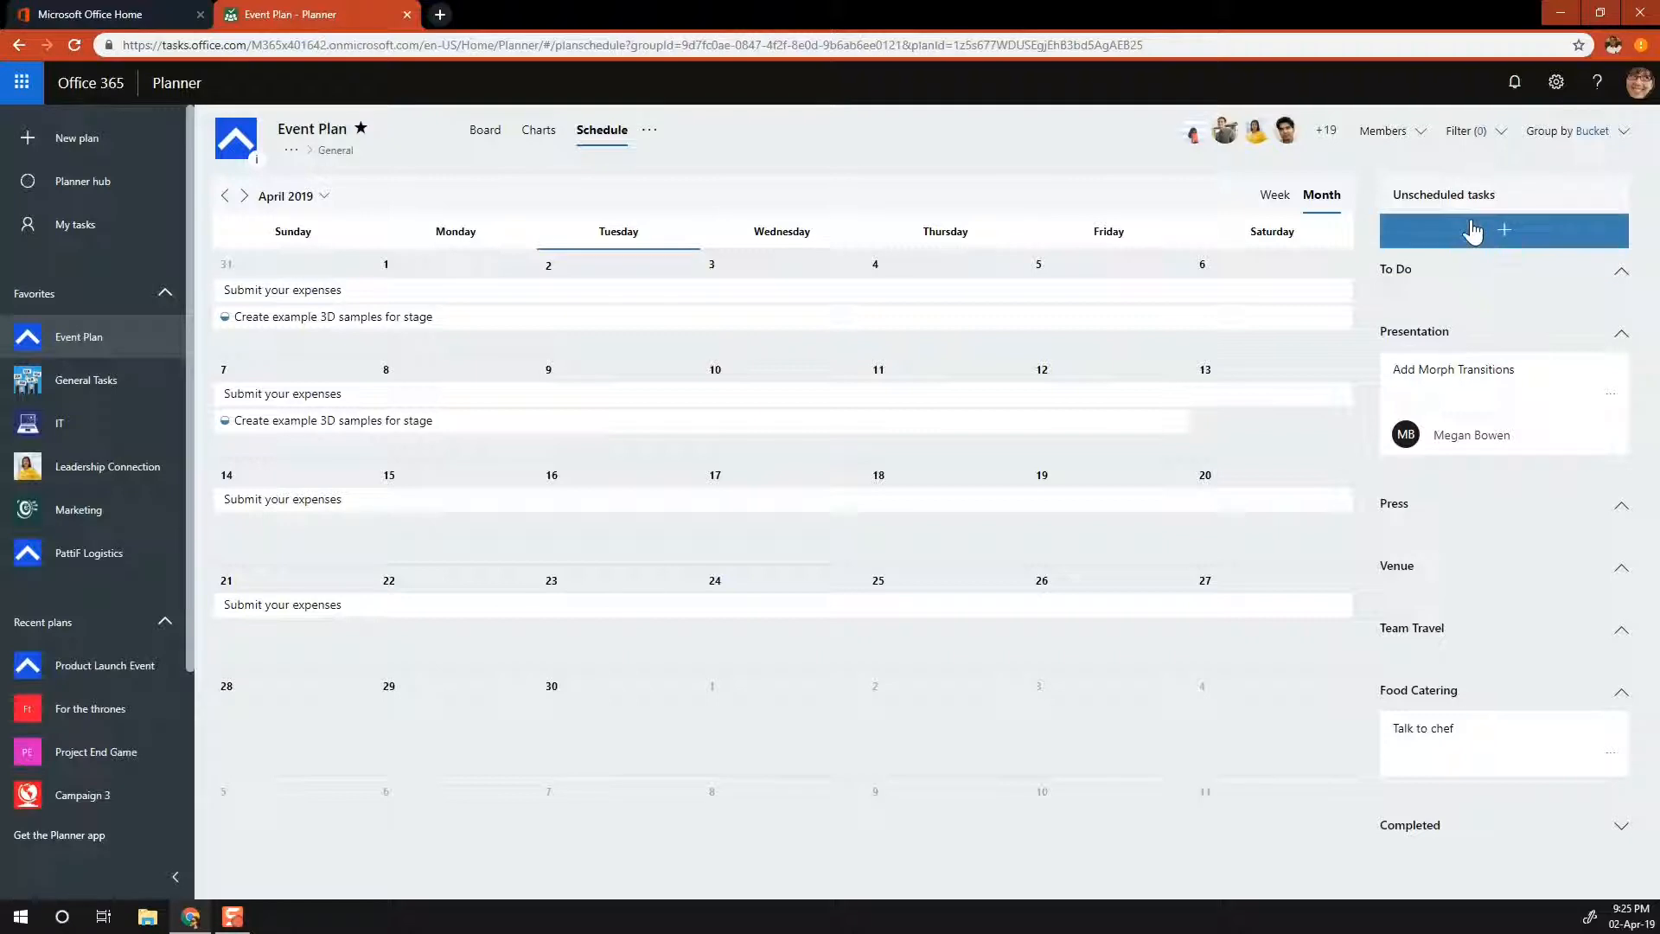
click(1505, 232)
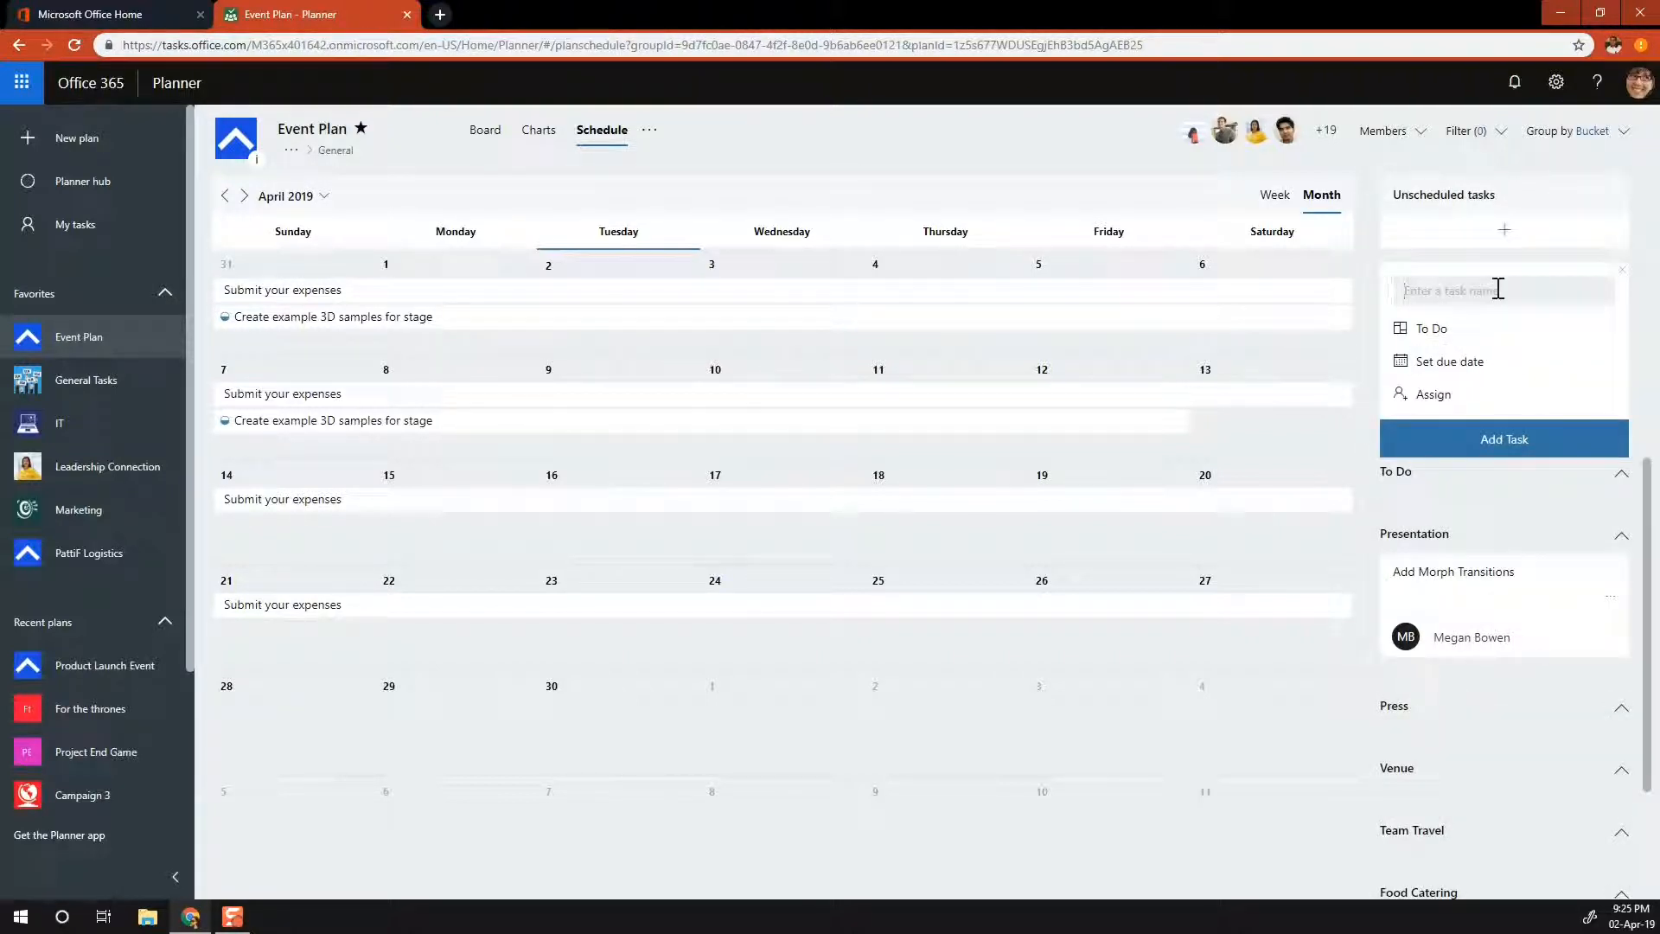
text(Finalise Menu)
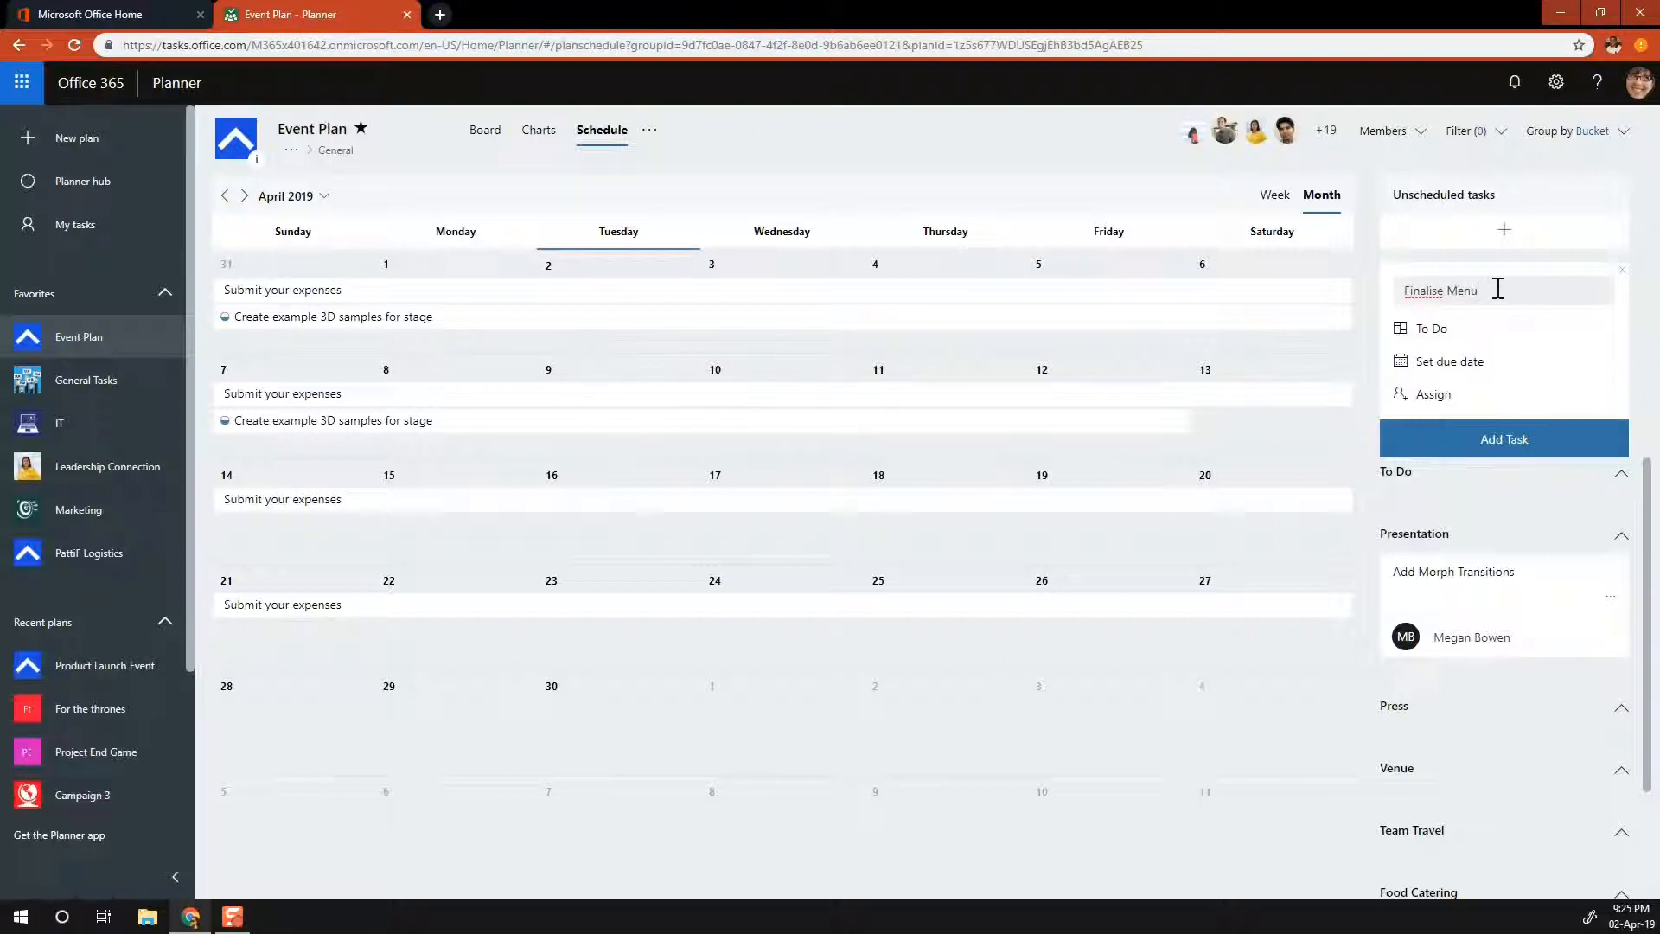
click(1440, 336)
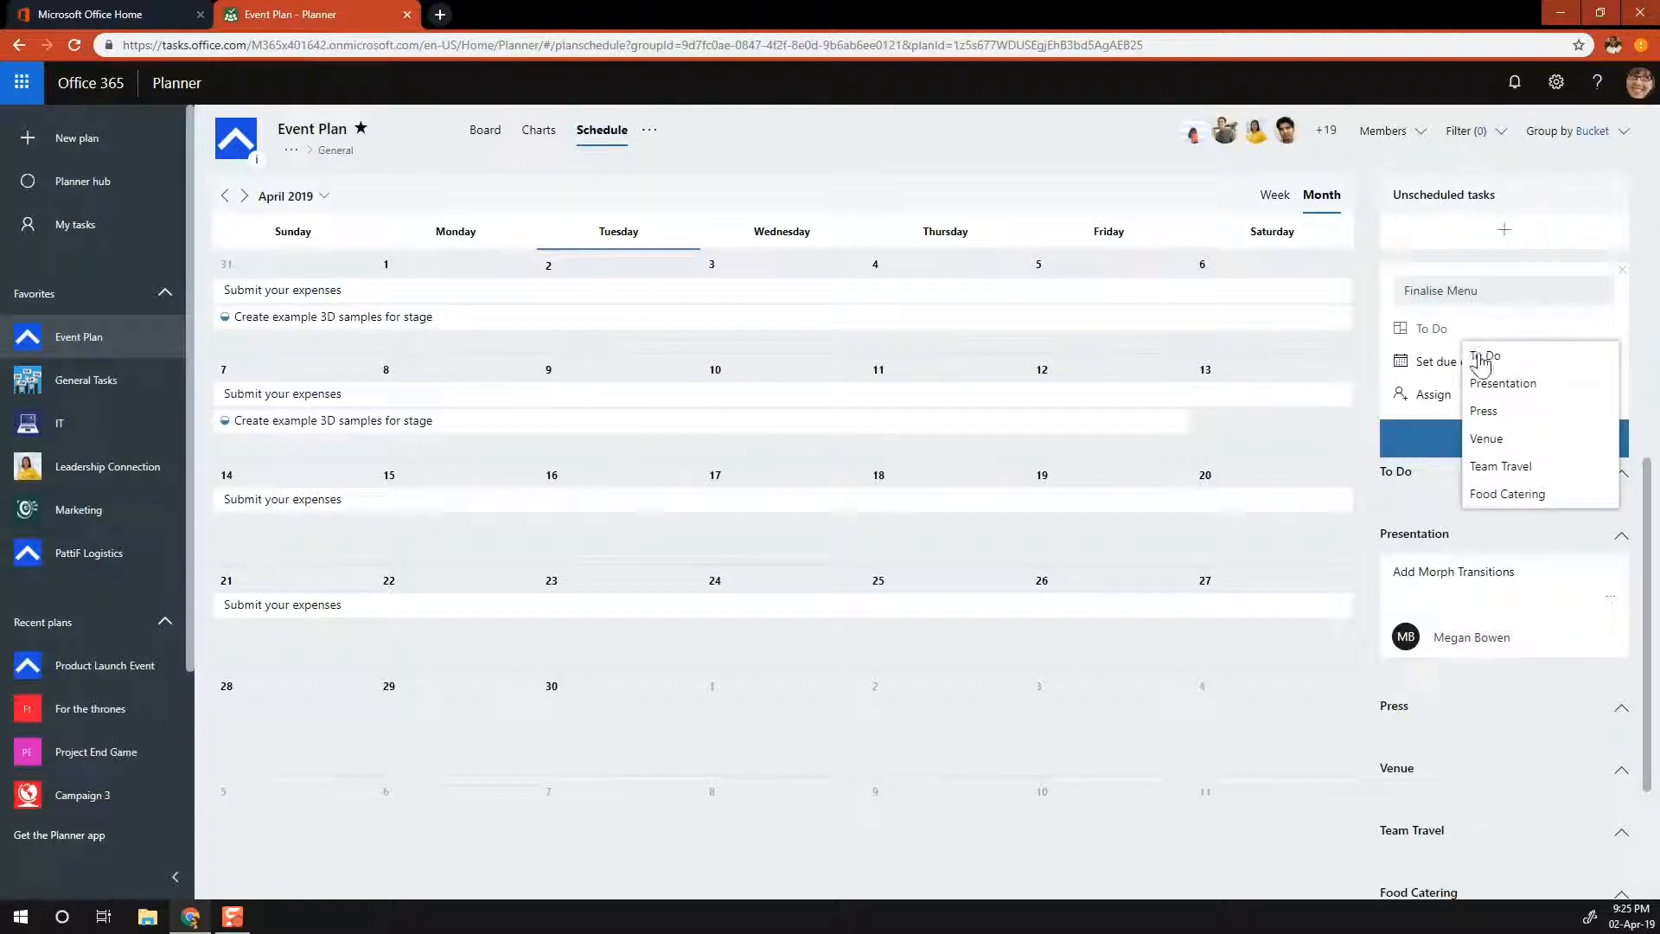
click(1510, 494)
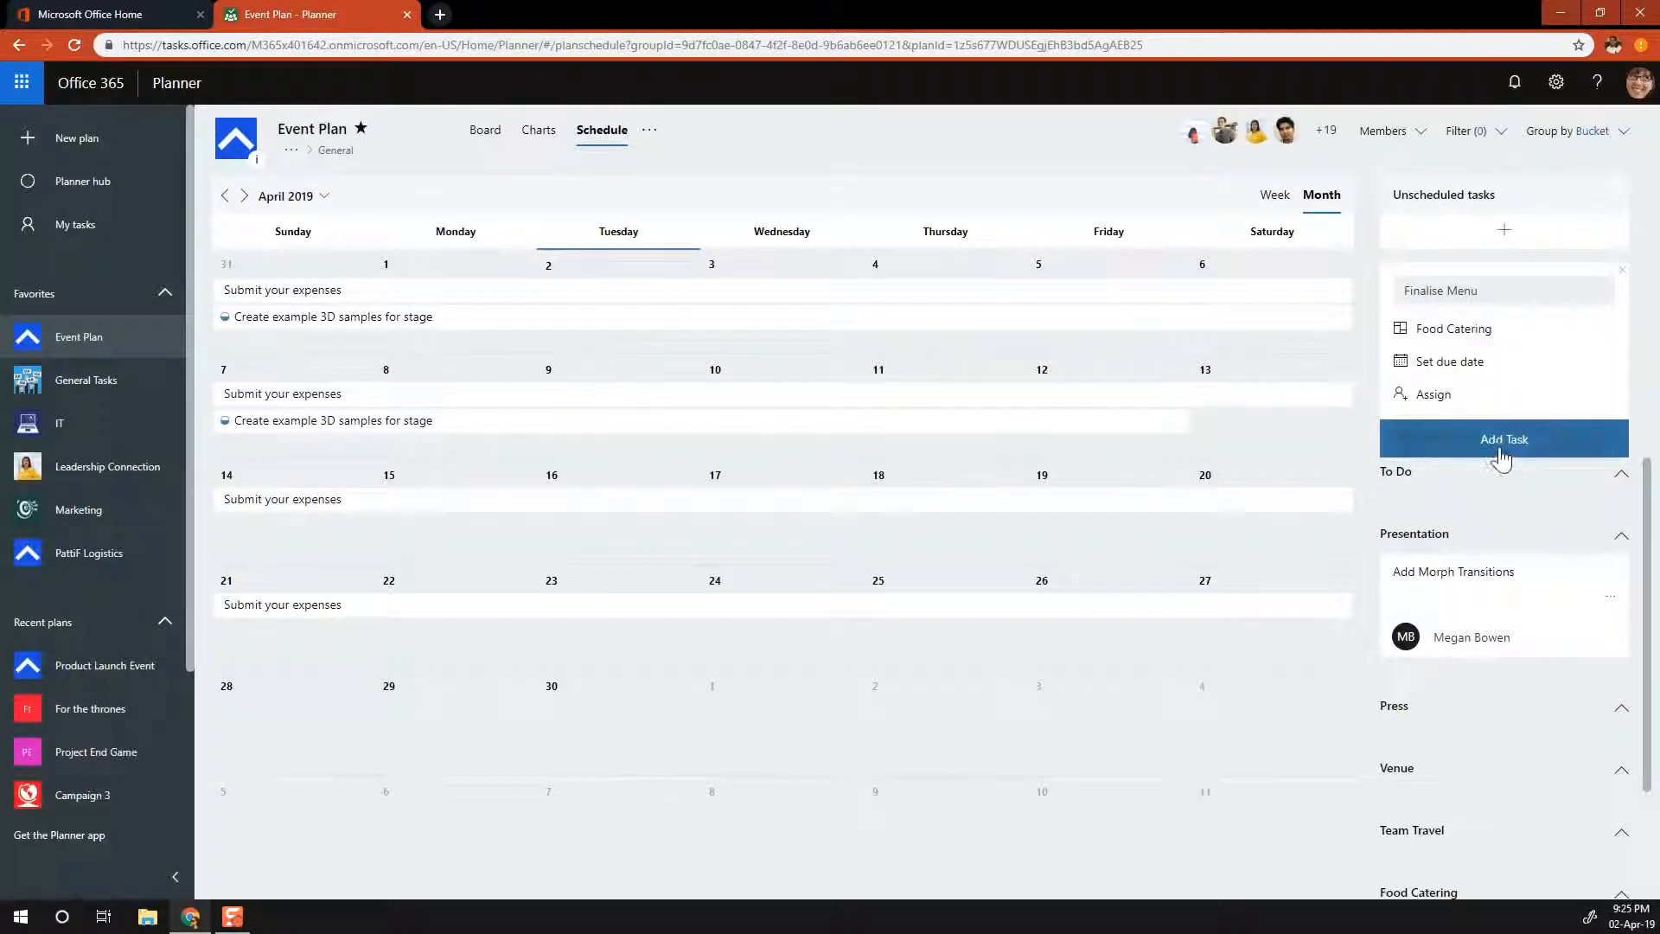
click(1501, 450)
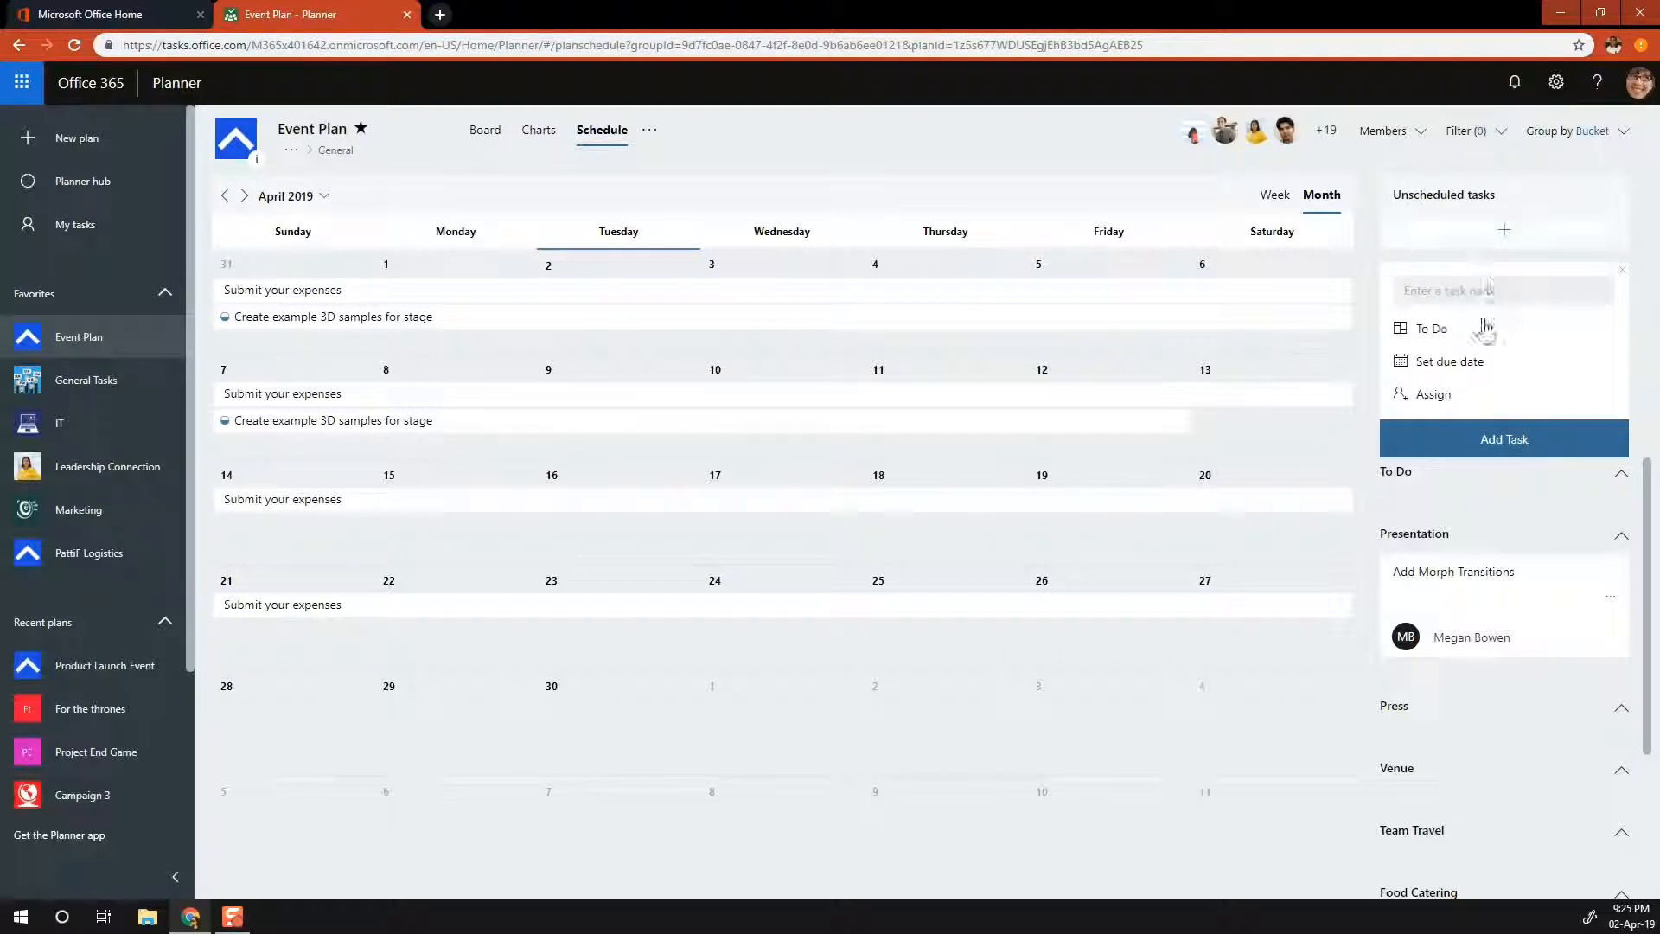
click(1622, 269)
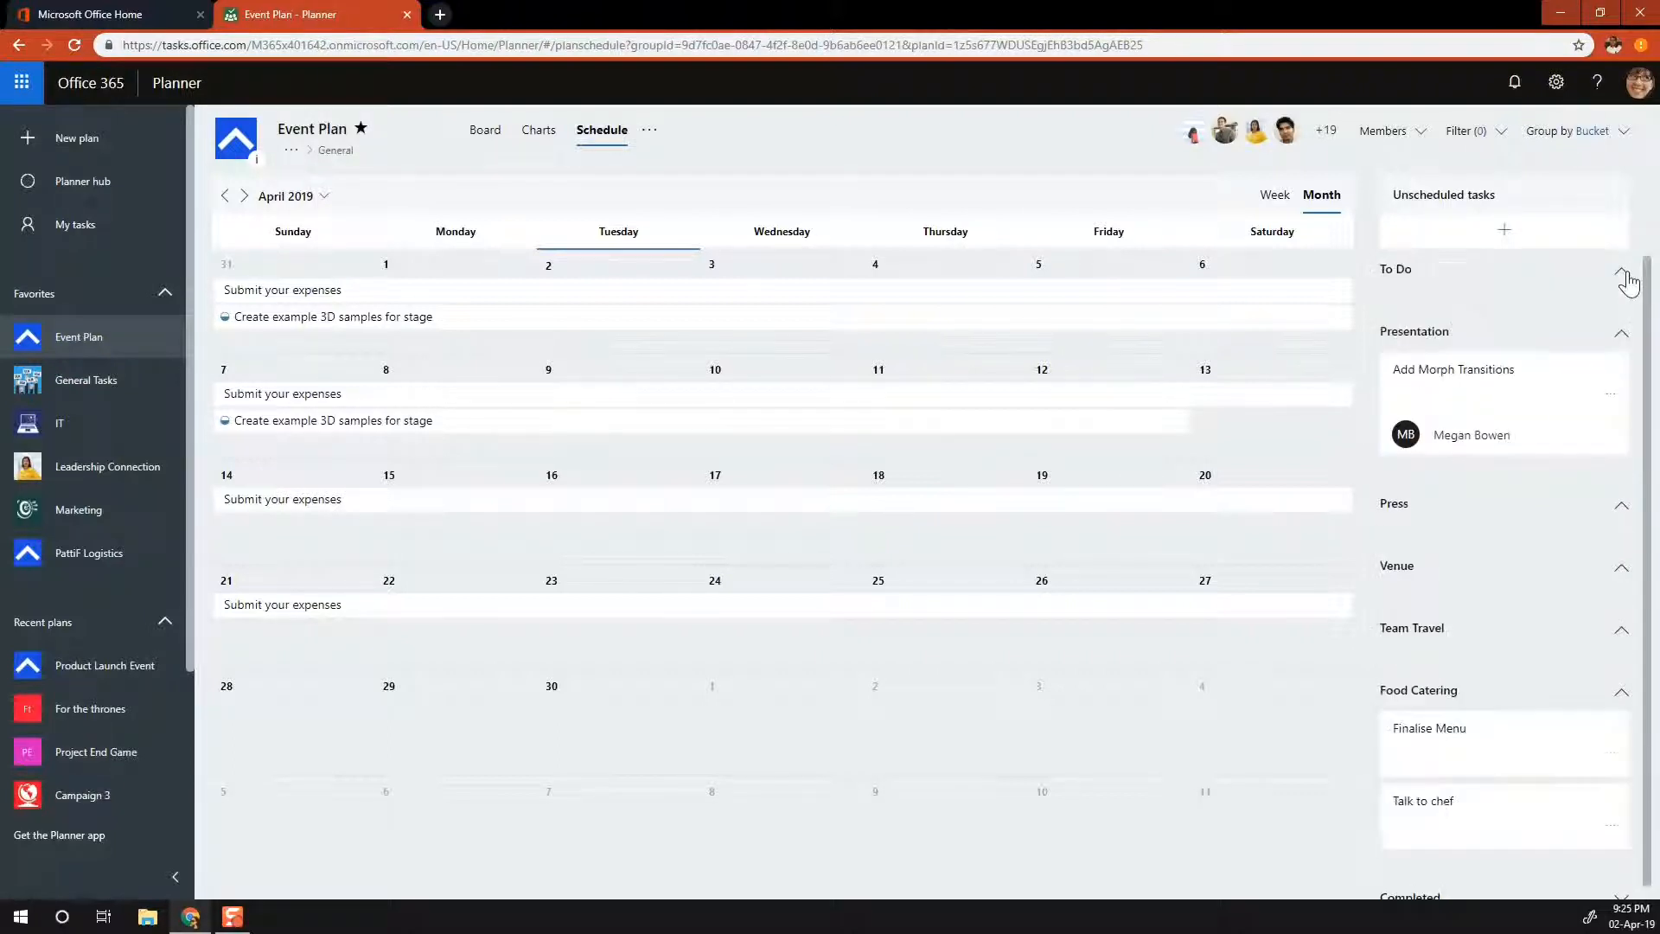
- Collapse and re-expand the To Do group among the unscheduled tasks
click(1622, 271)
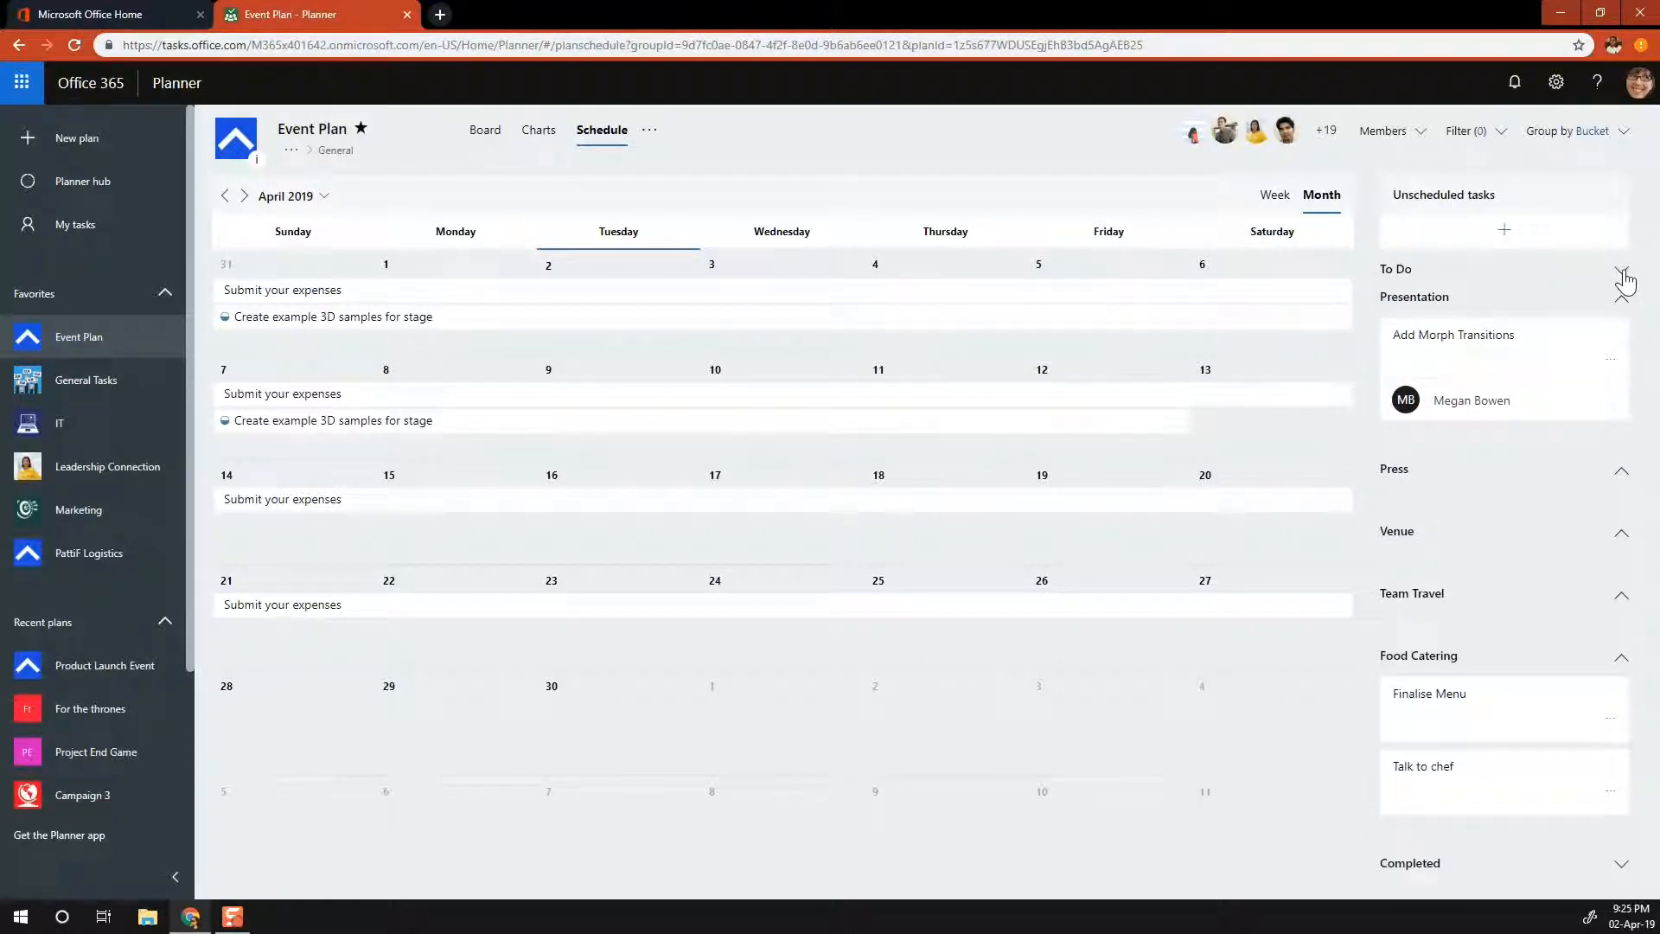
click(1624, 273)
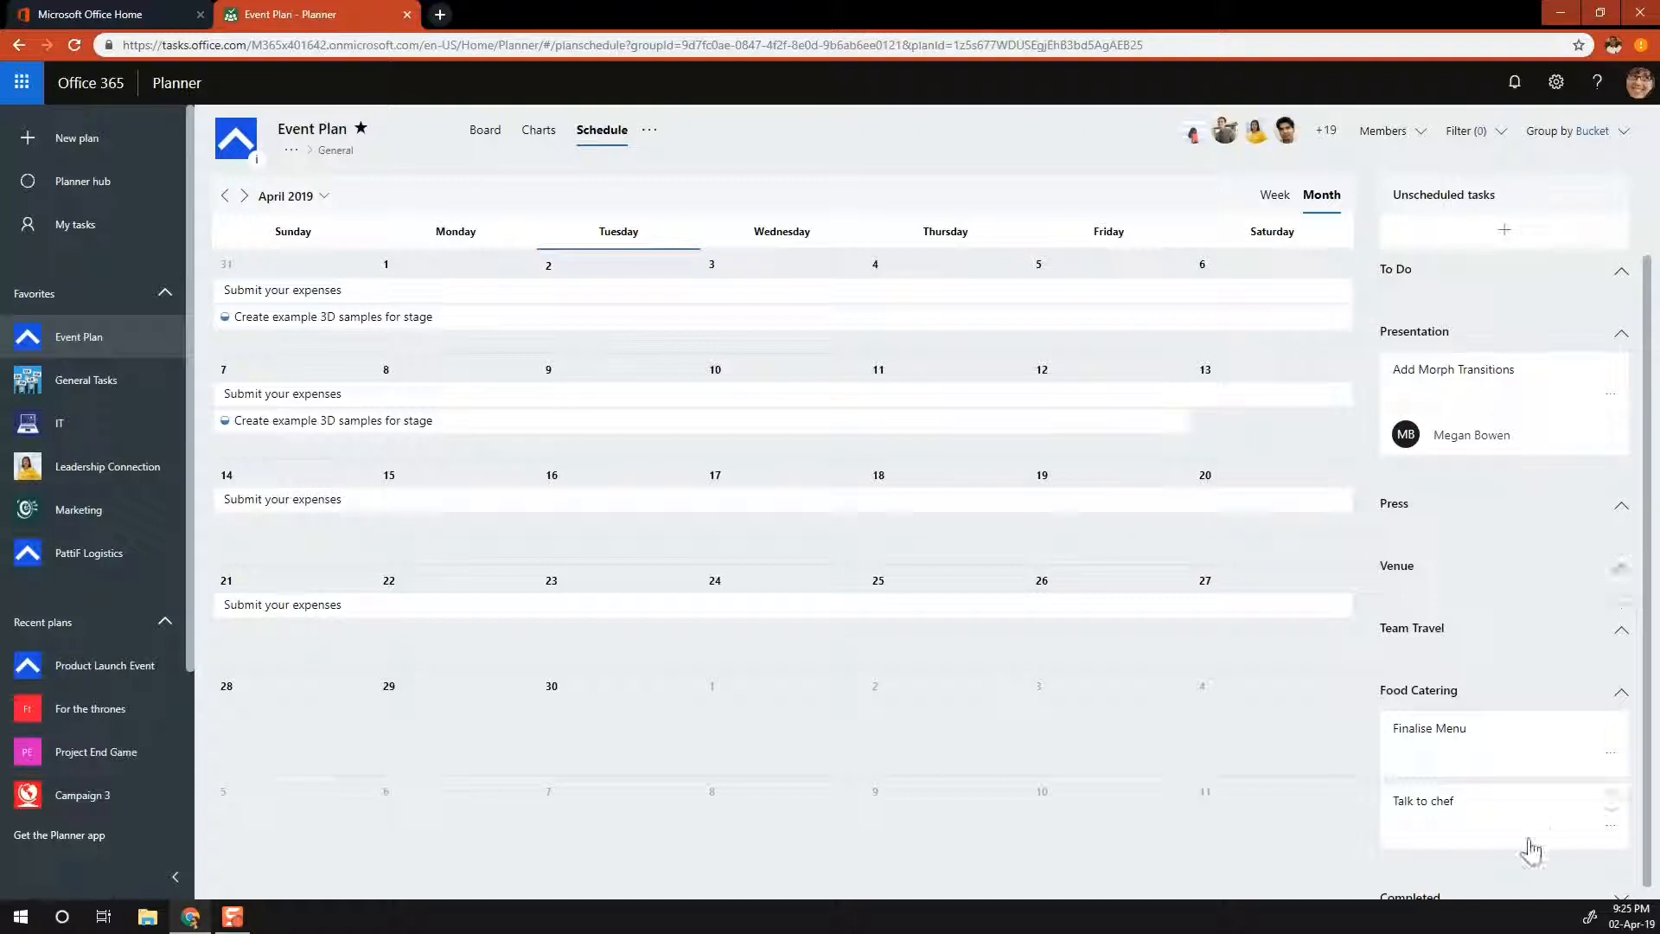
- Schedule the Finalise Menu task on April 28, and add a "Reserve Chair for VIPs" task due April 30 in the Venue bucket
scroll(1645, 678, down, 1)
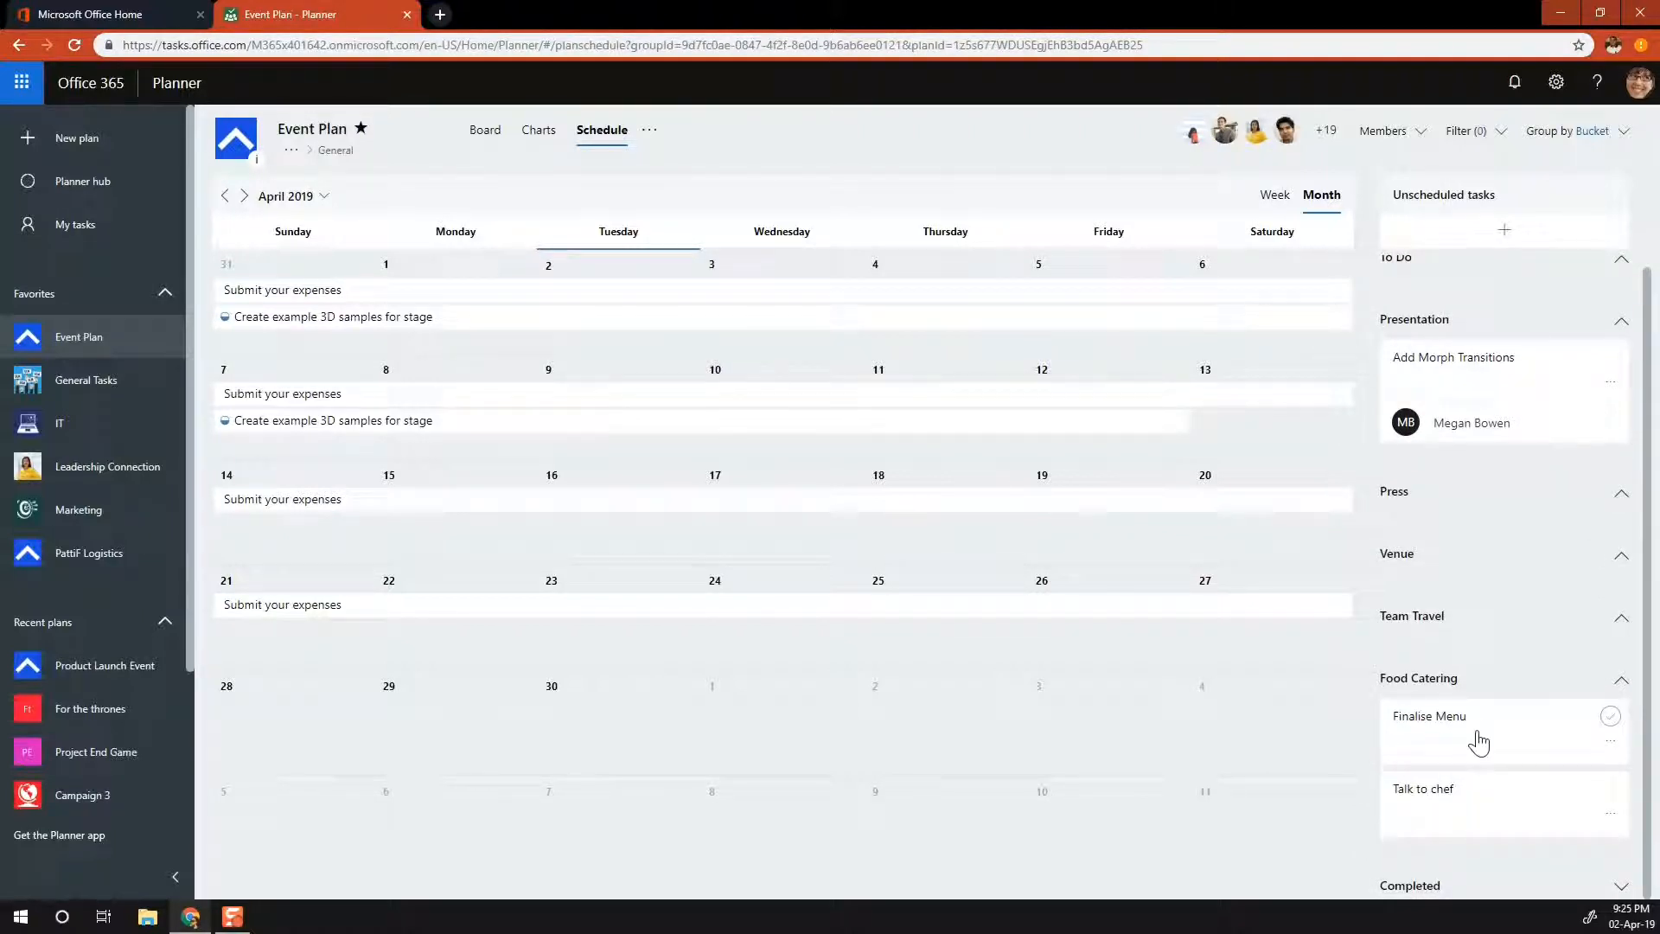
drag(1479, 742, 299, 741)
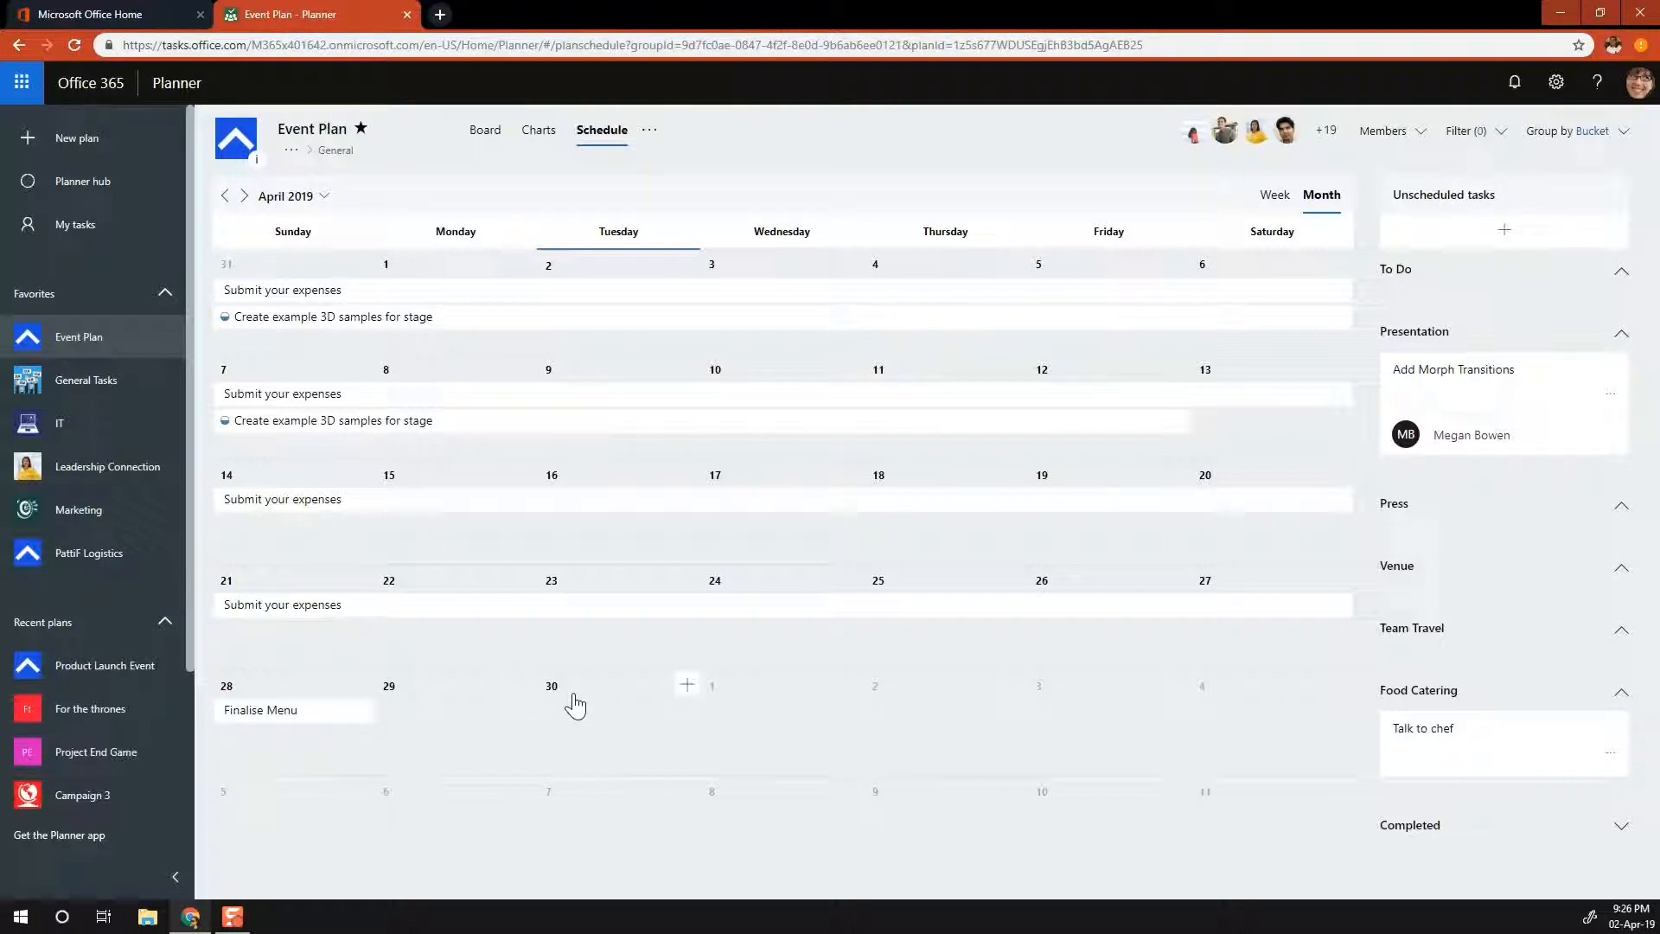
click(687, 687)
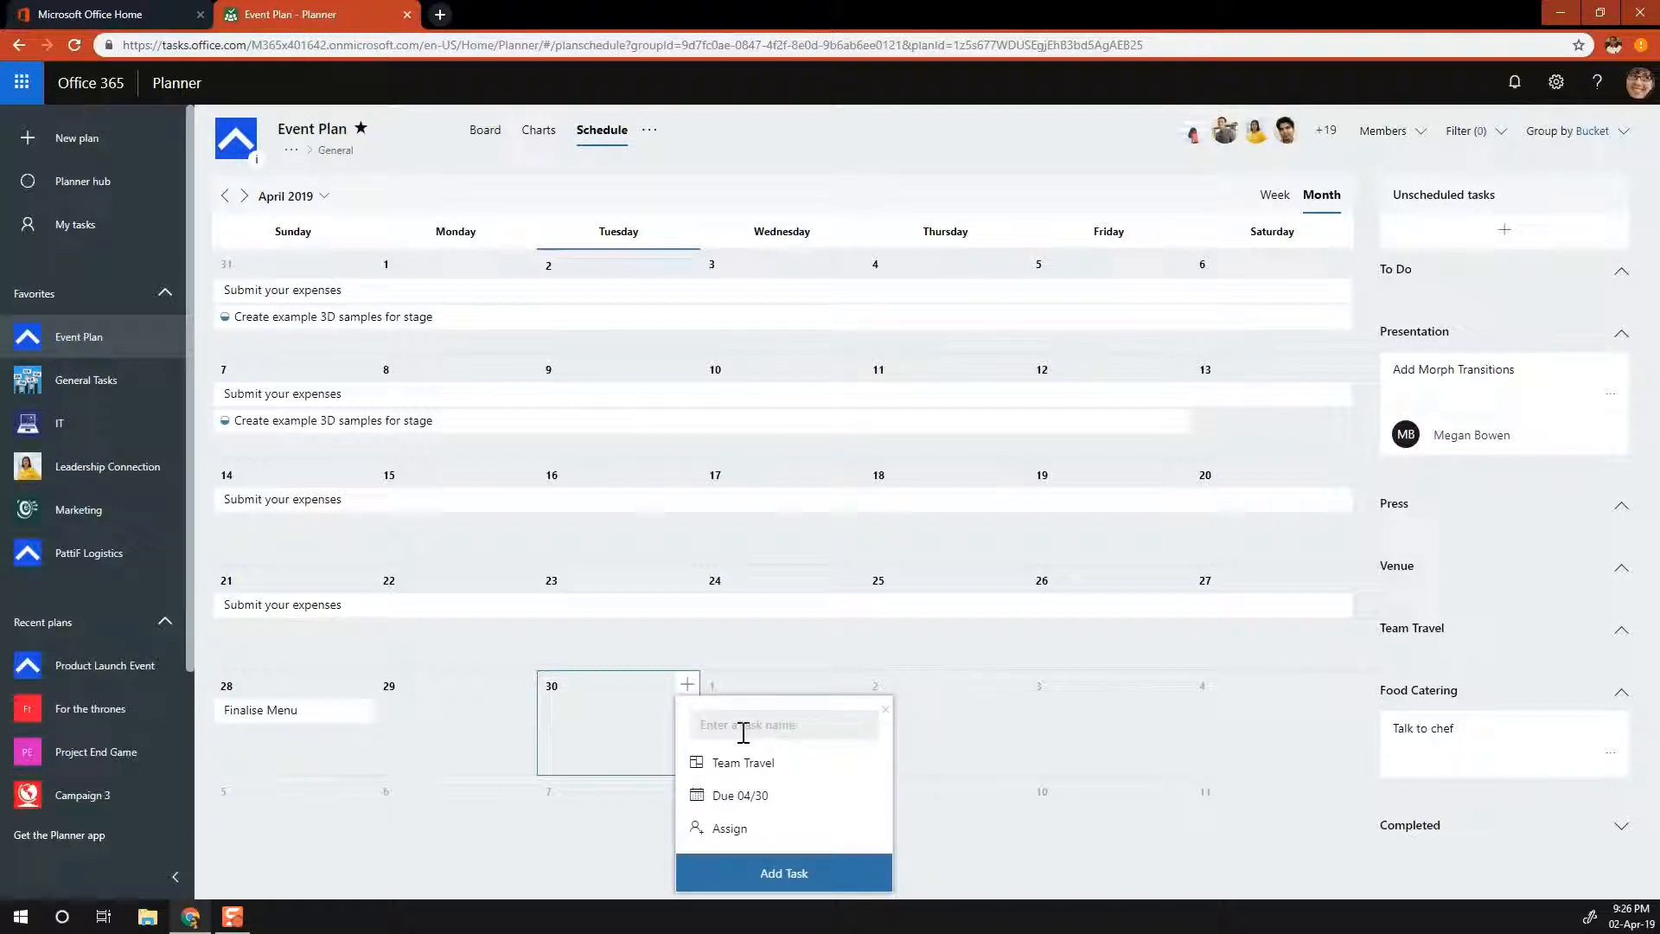
text(Reserve Chair for VIPs)
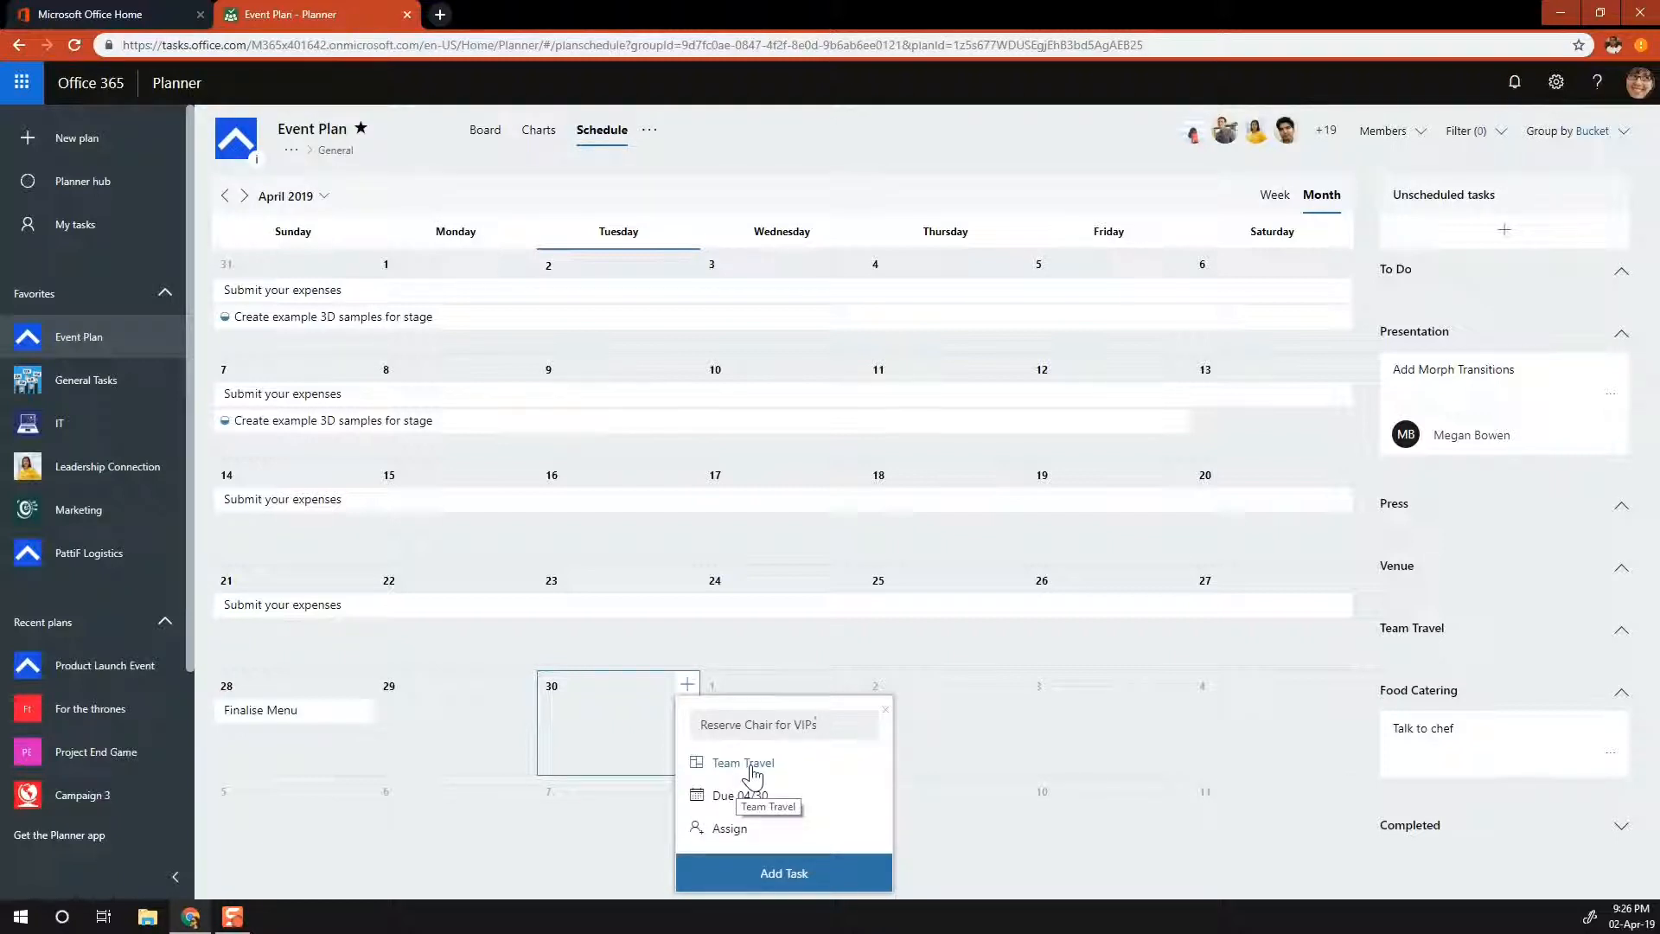
click(751, 765)
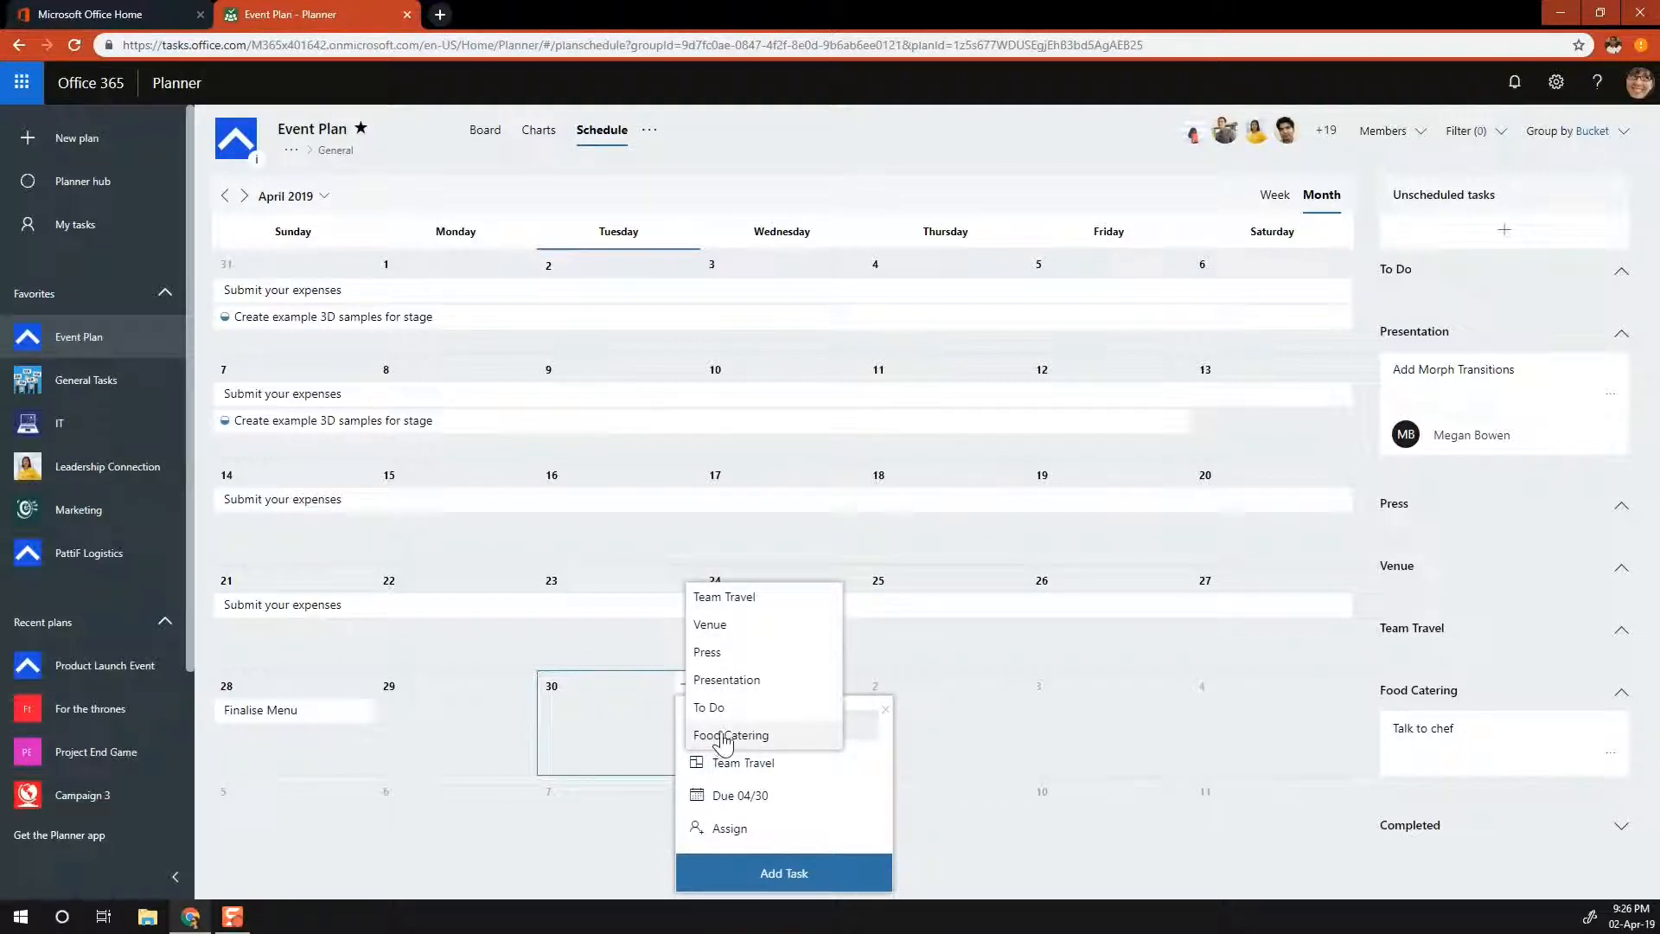
click(726, 636)
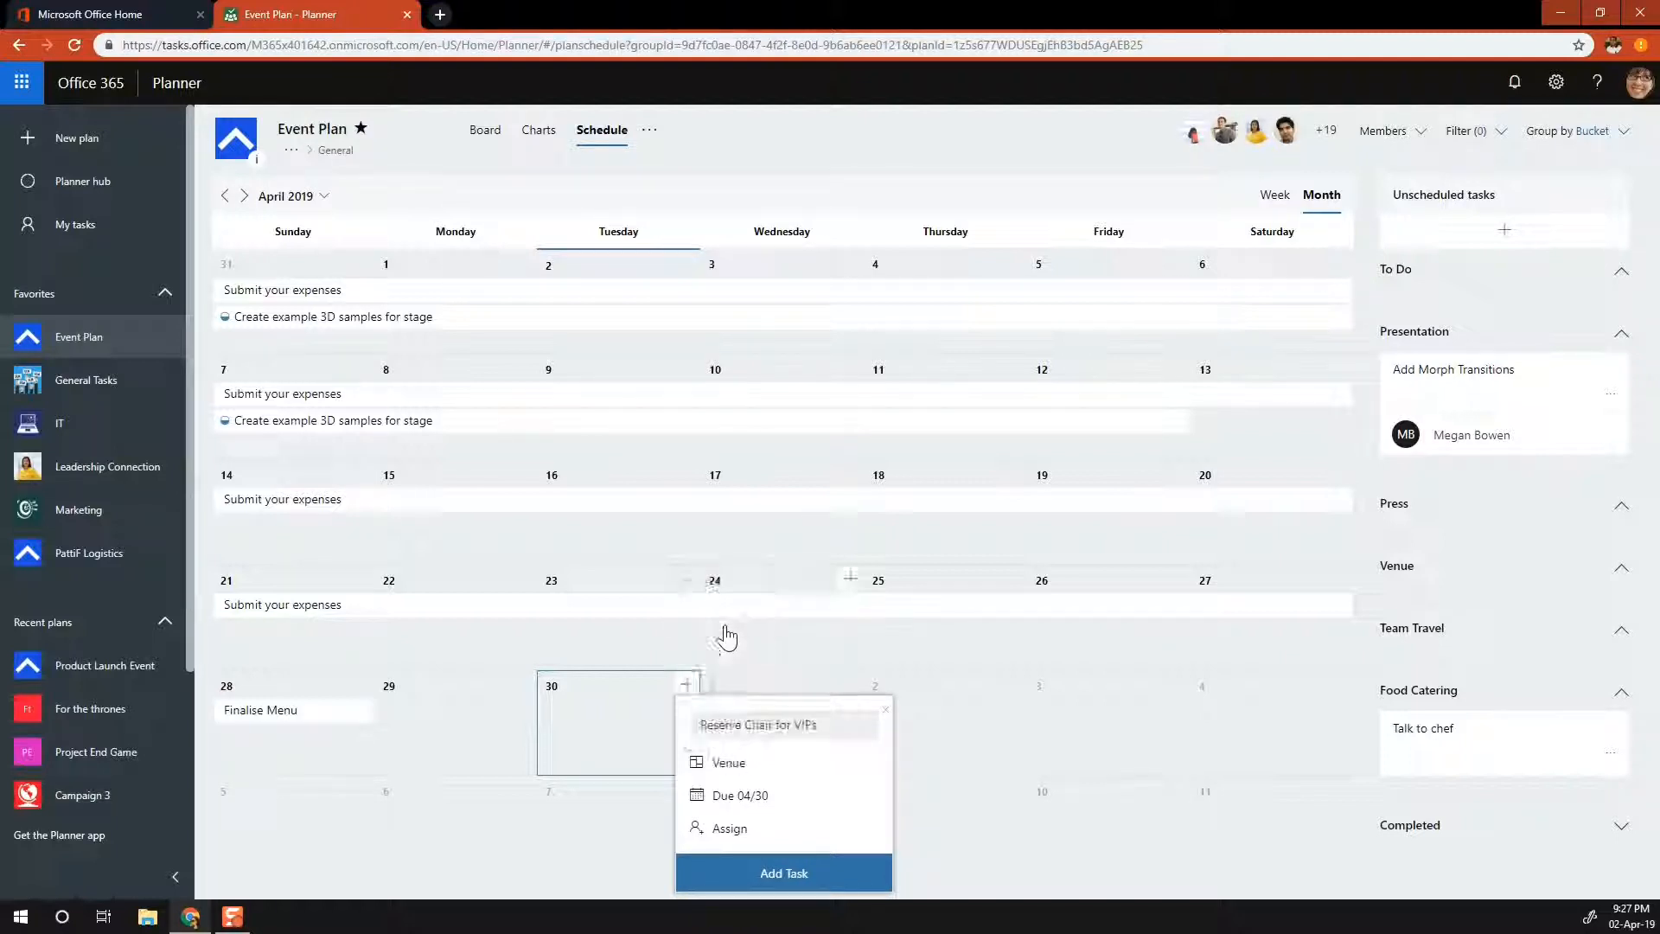
click(795, 878)
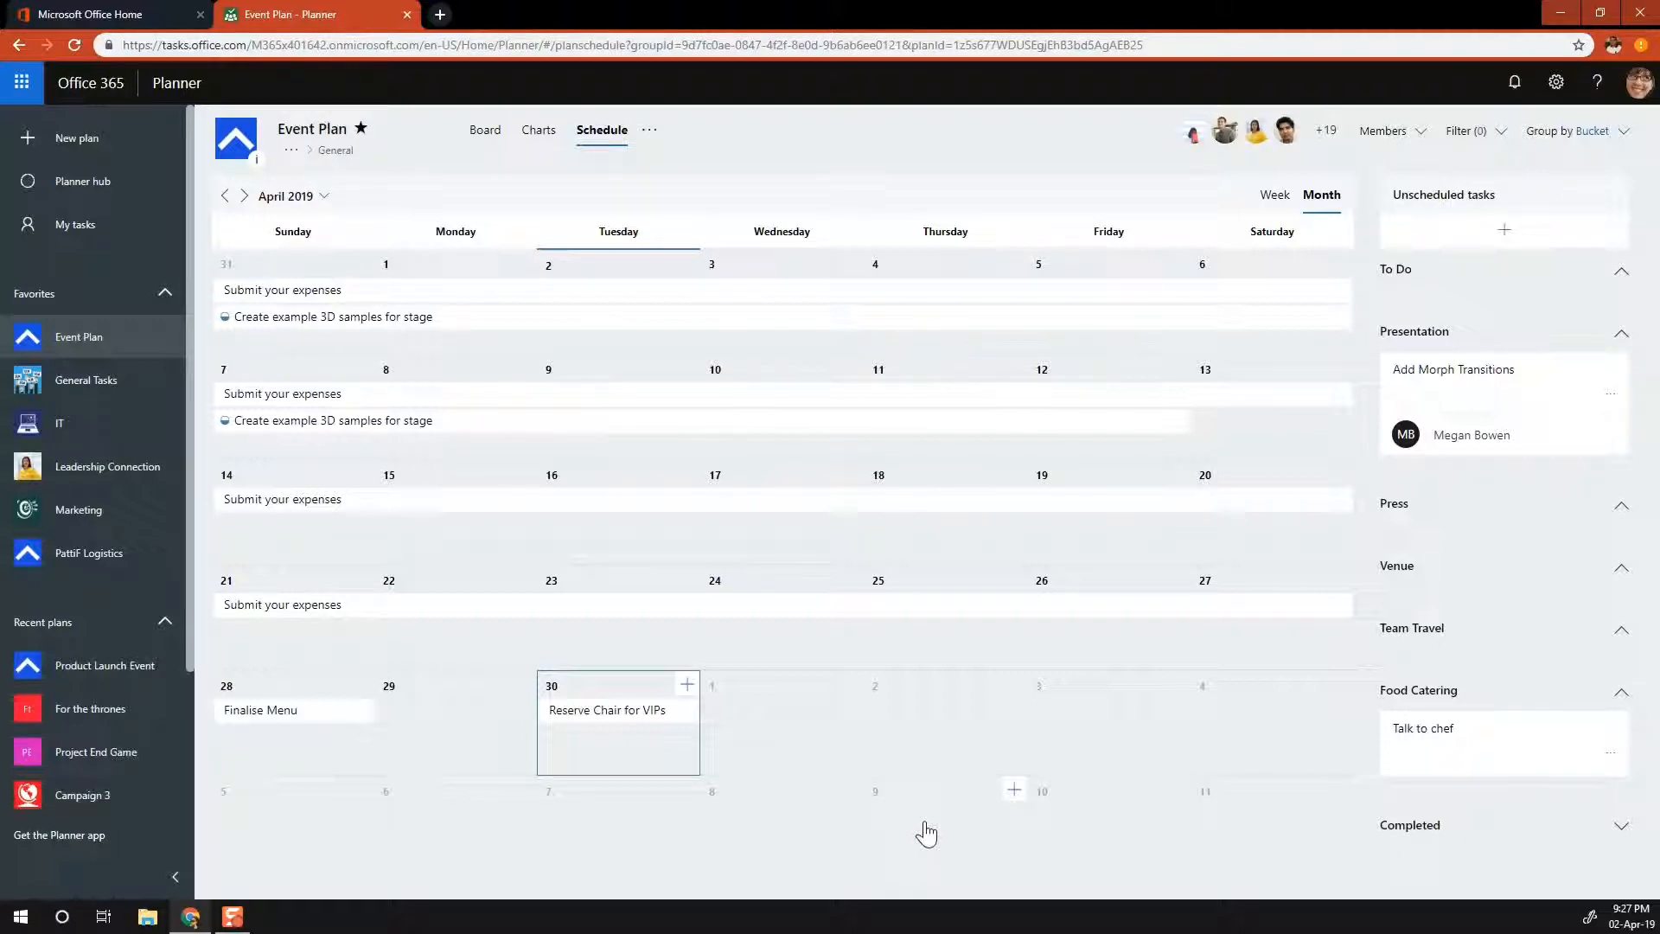
- From the plan's Board view, open the Main Deck review task and add the checklist items "Sub task 1" and "Sub Task 3"
click(473, 136)
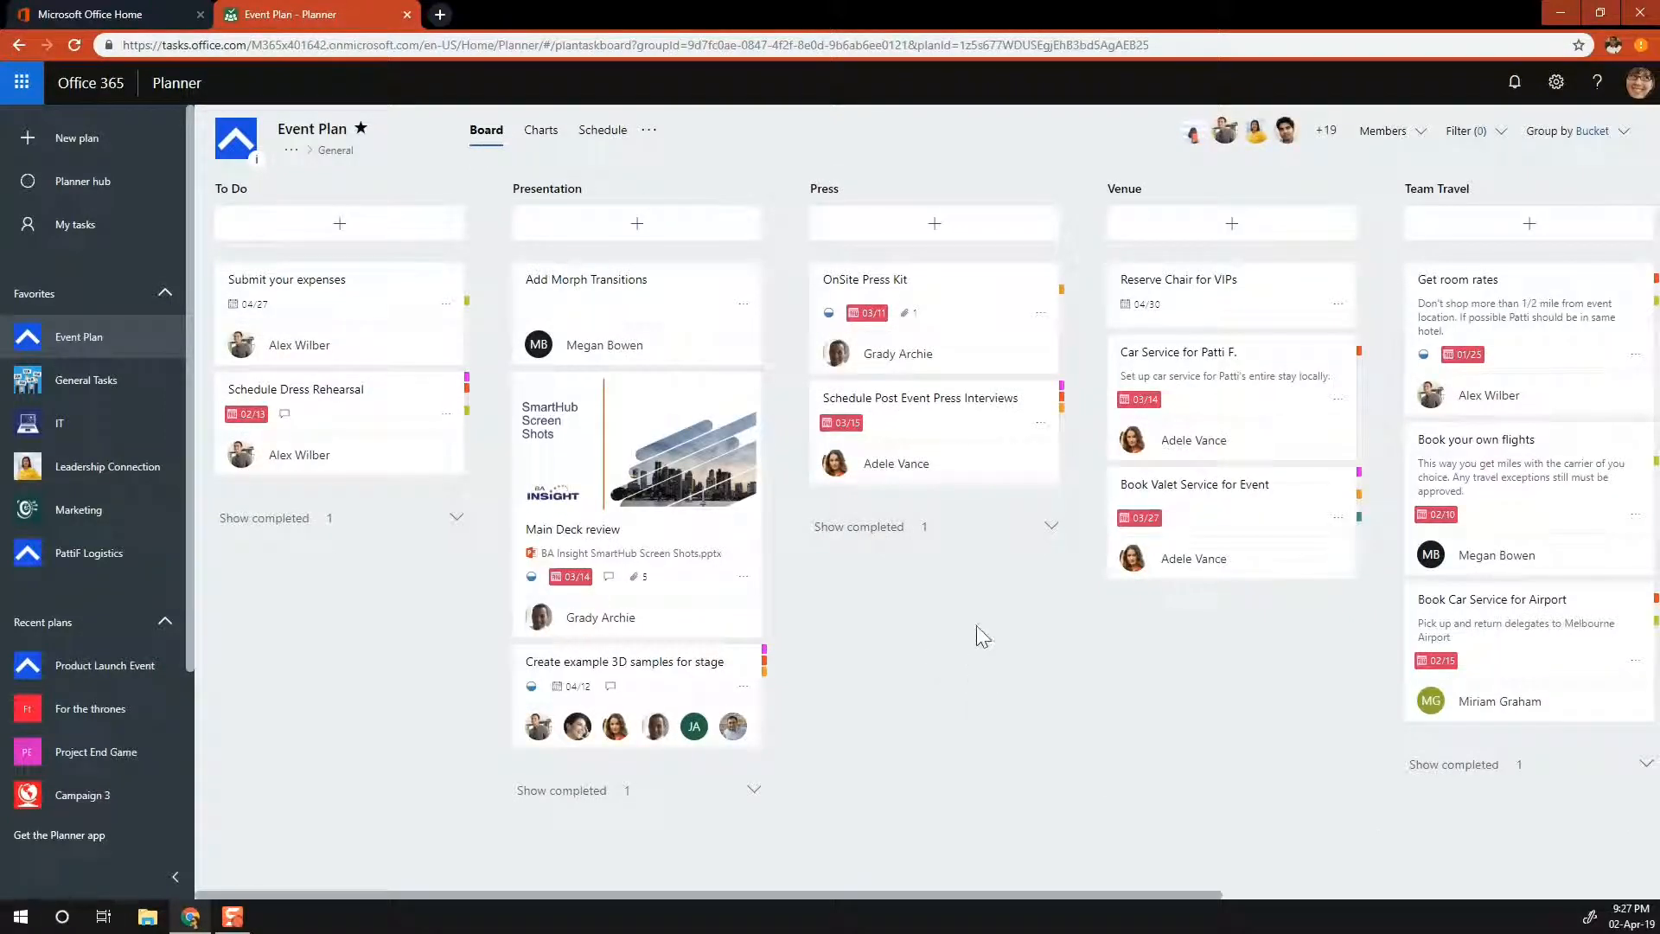
click(644, 542)
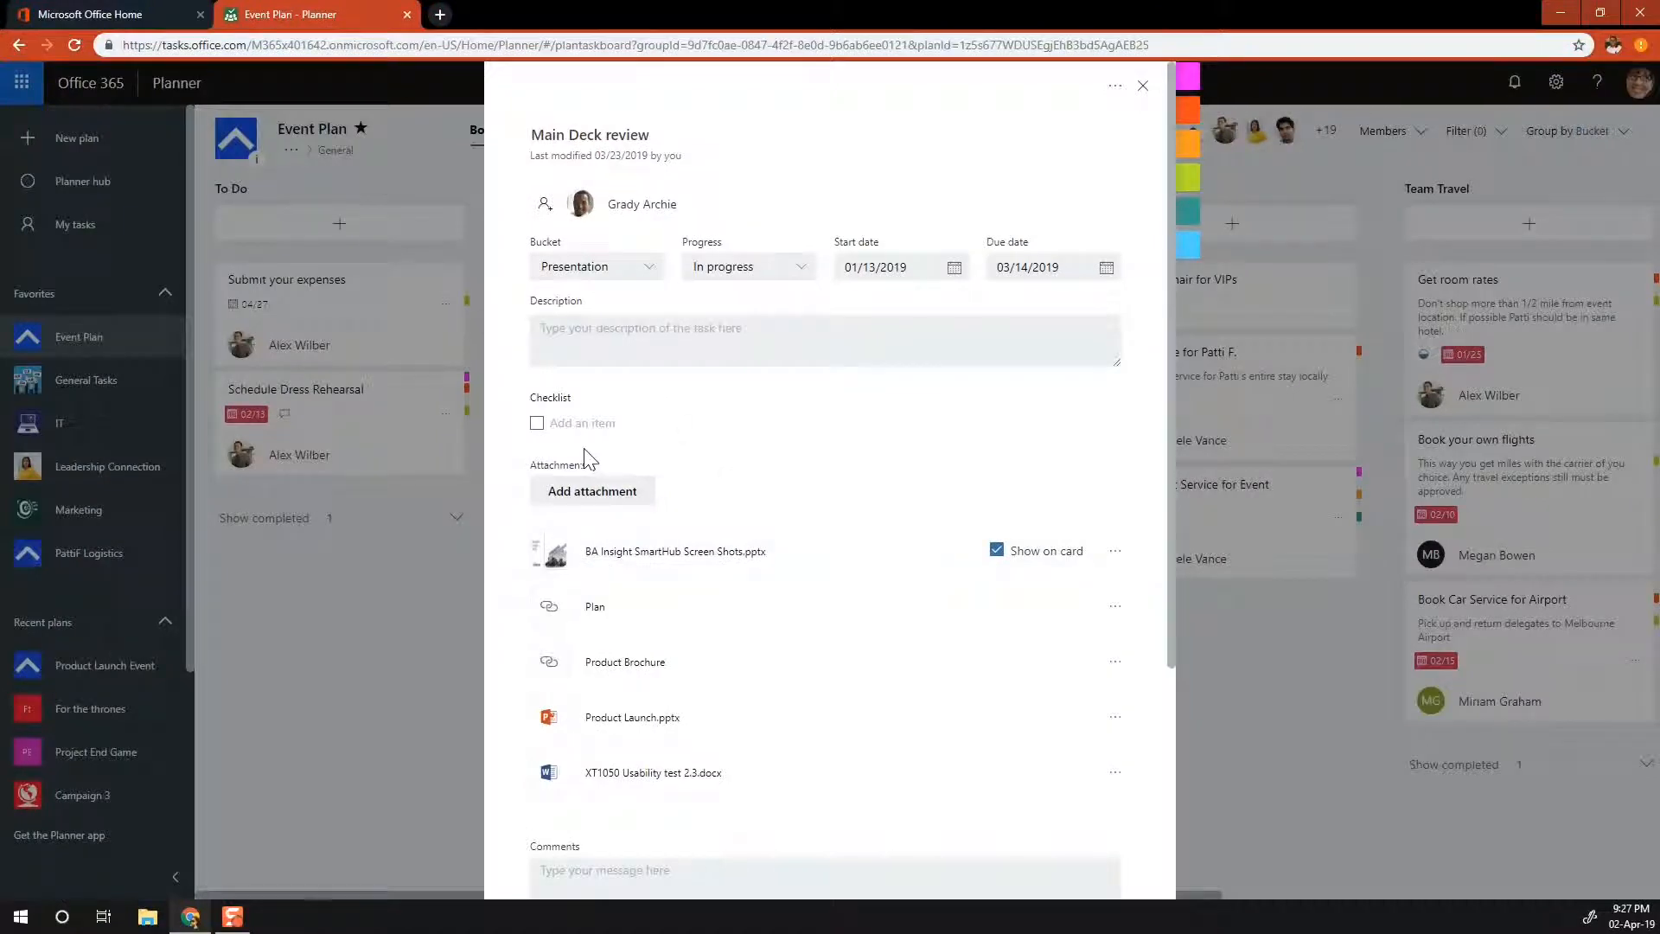
click(571, 421)
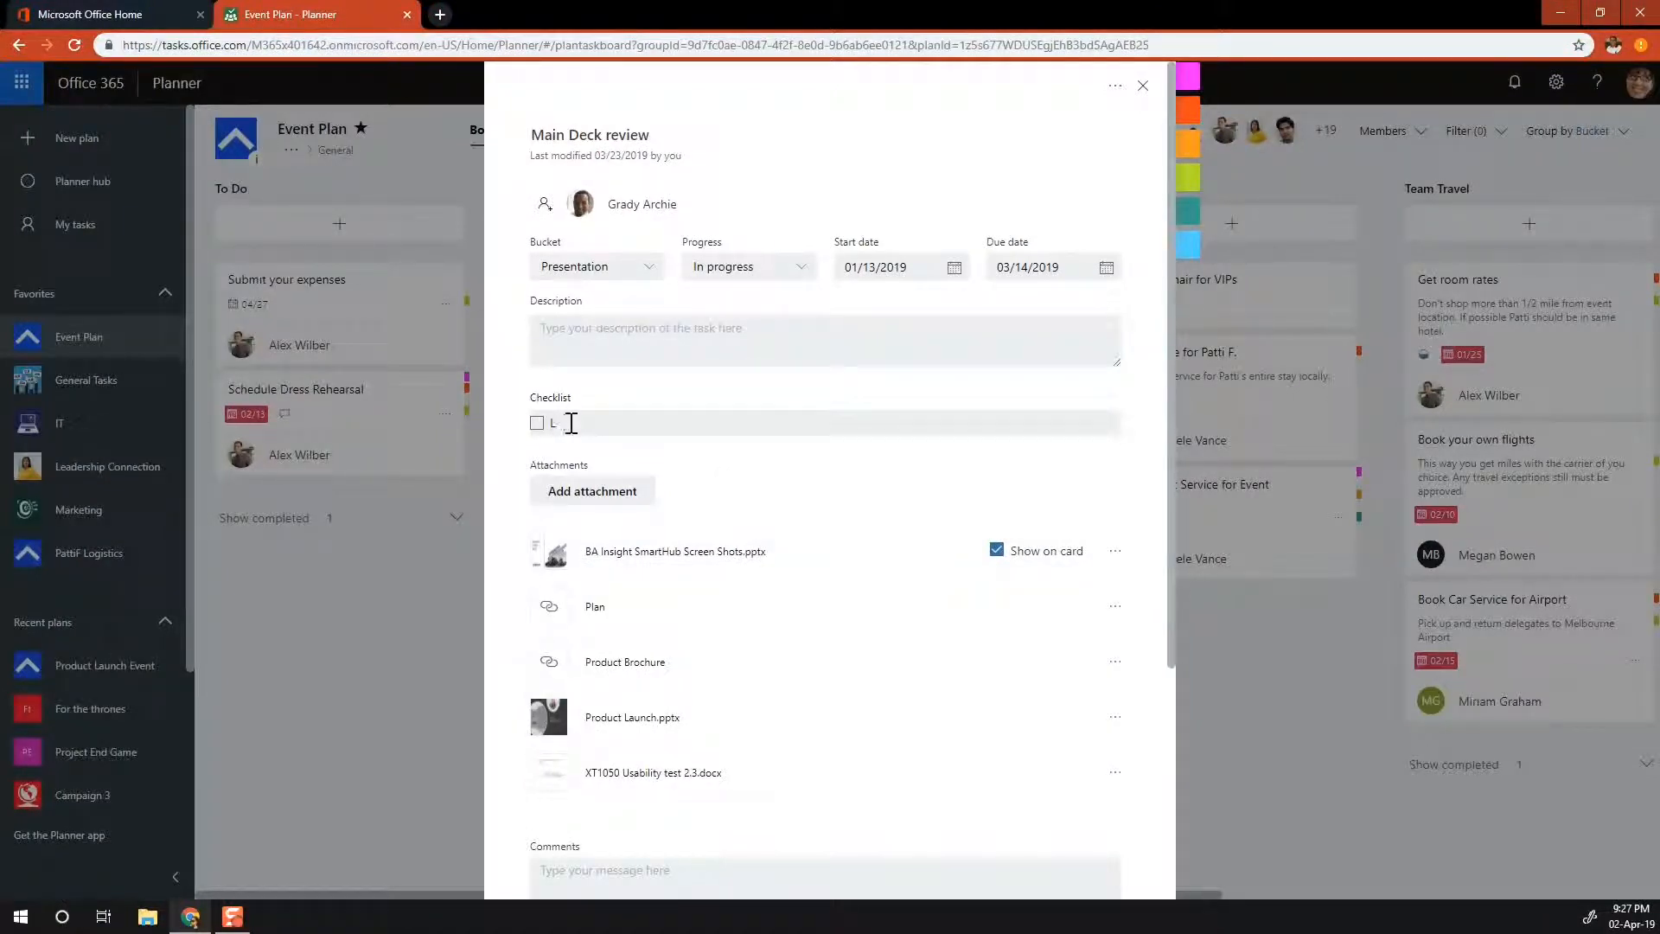
text(Sub task 1)
key(Return)
text(Sub)
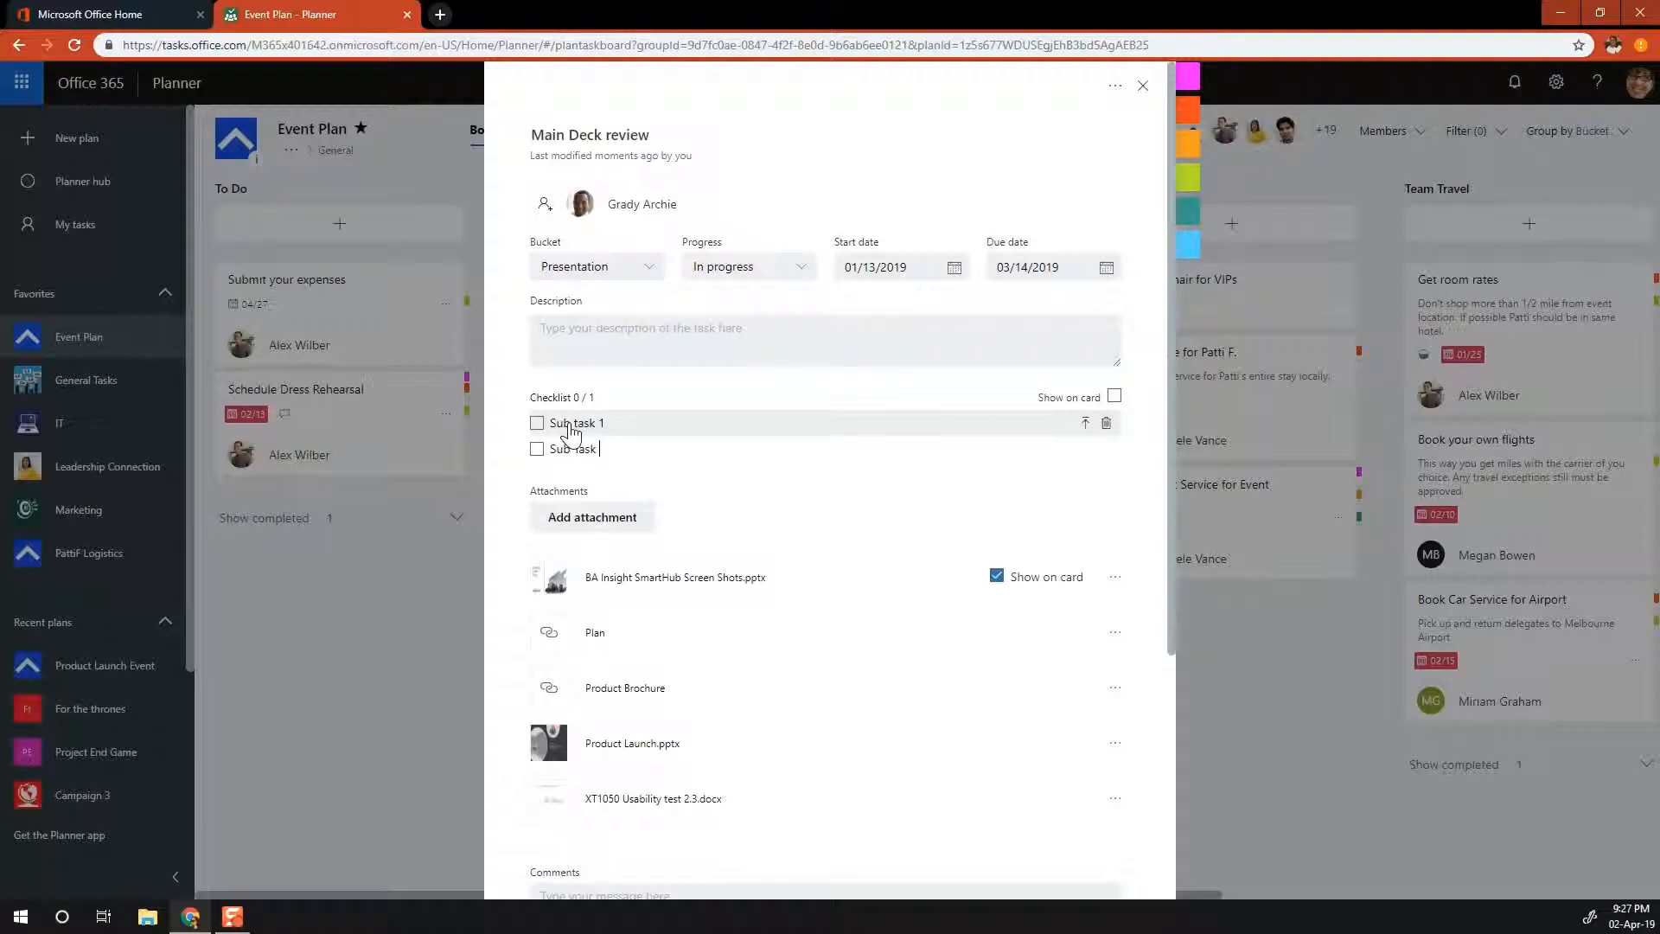
key(Return)
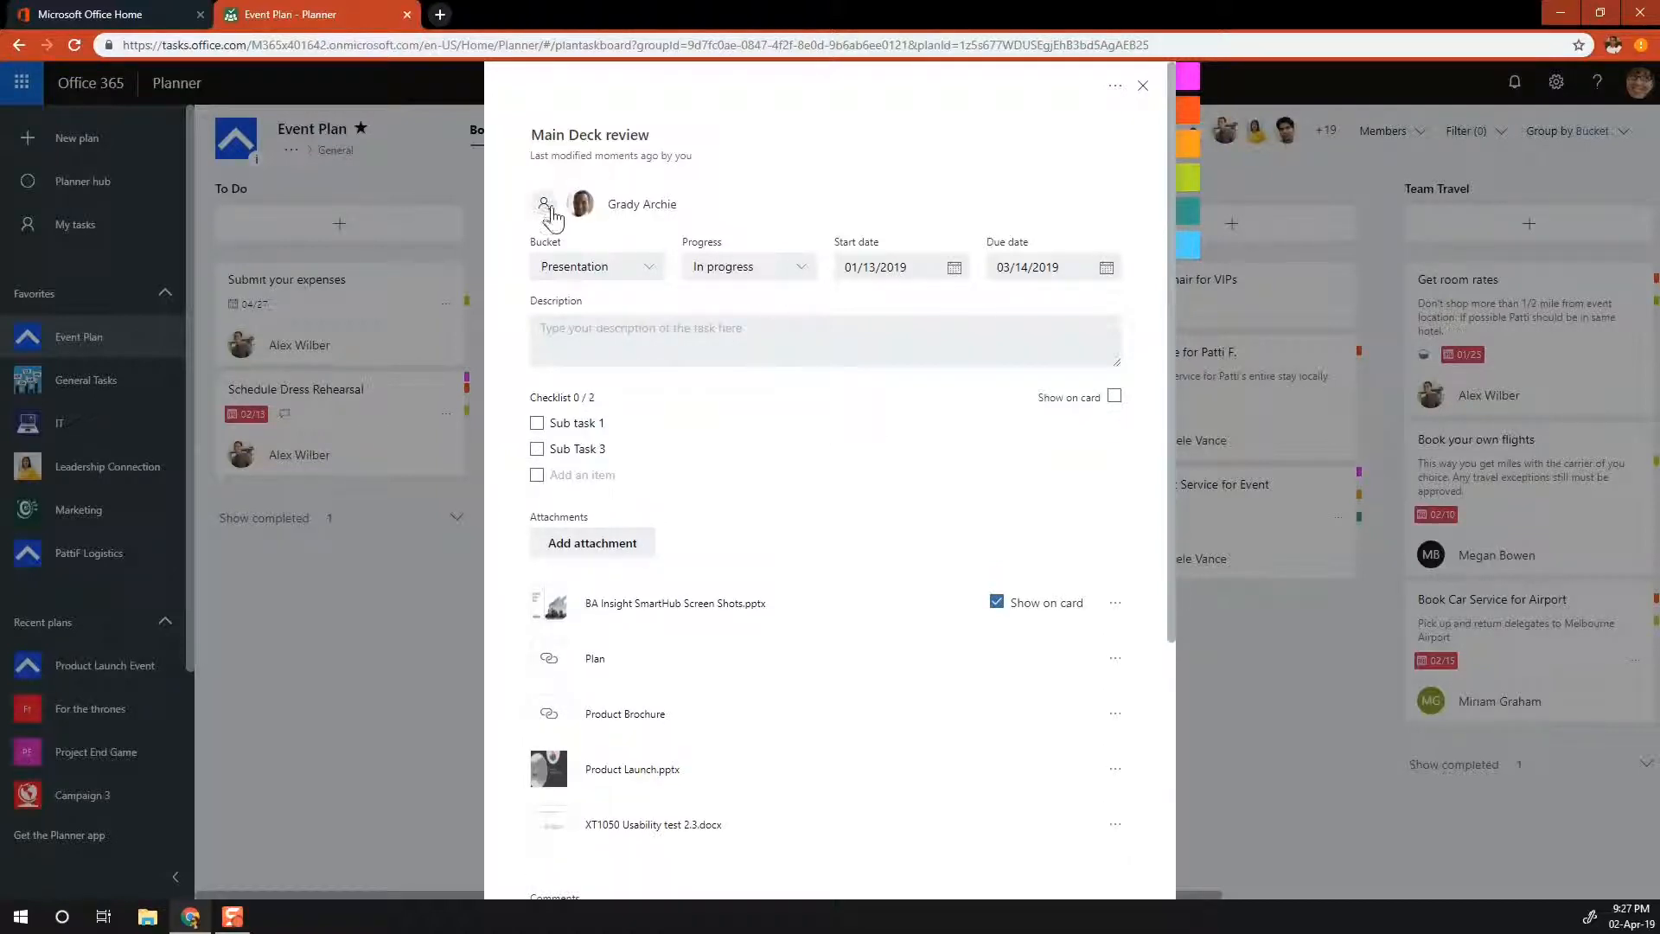
- Assign the first two unassigned members in the list to the Main Deck review task in addition to the existing assignee
click(546, 205)
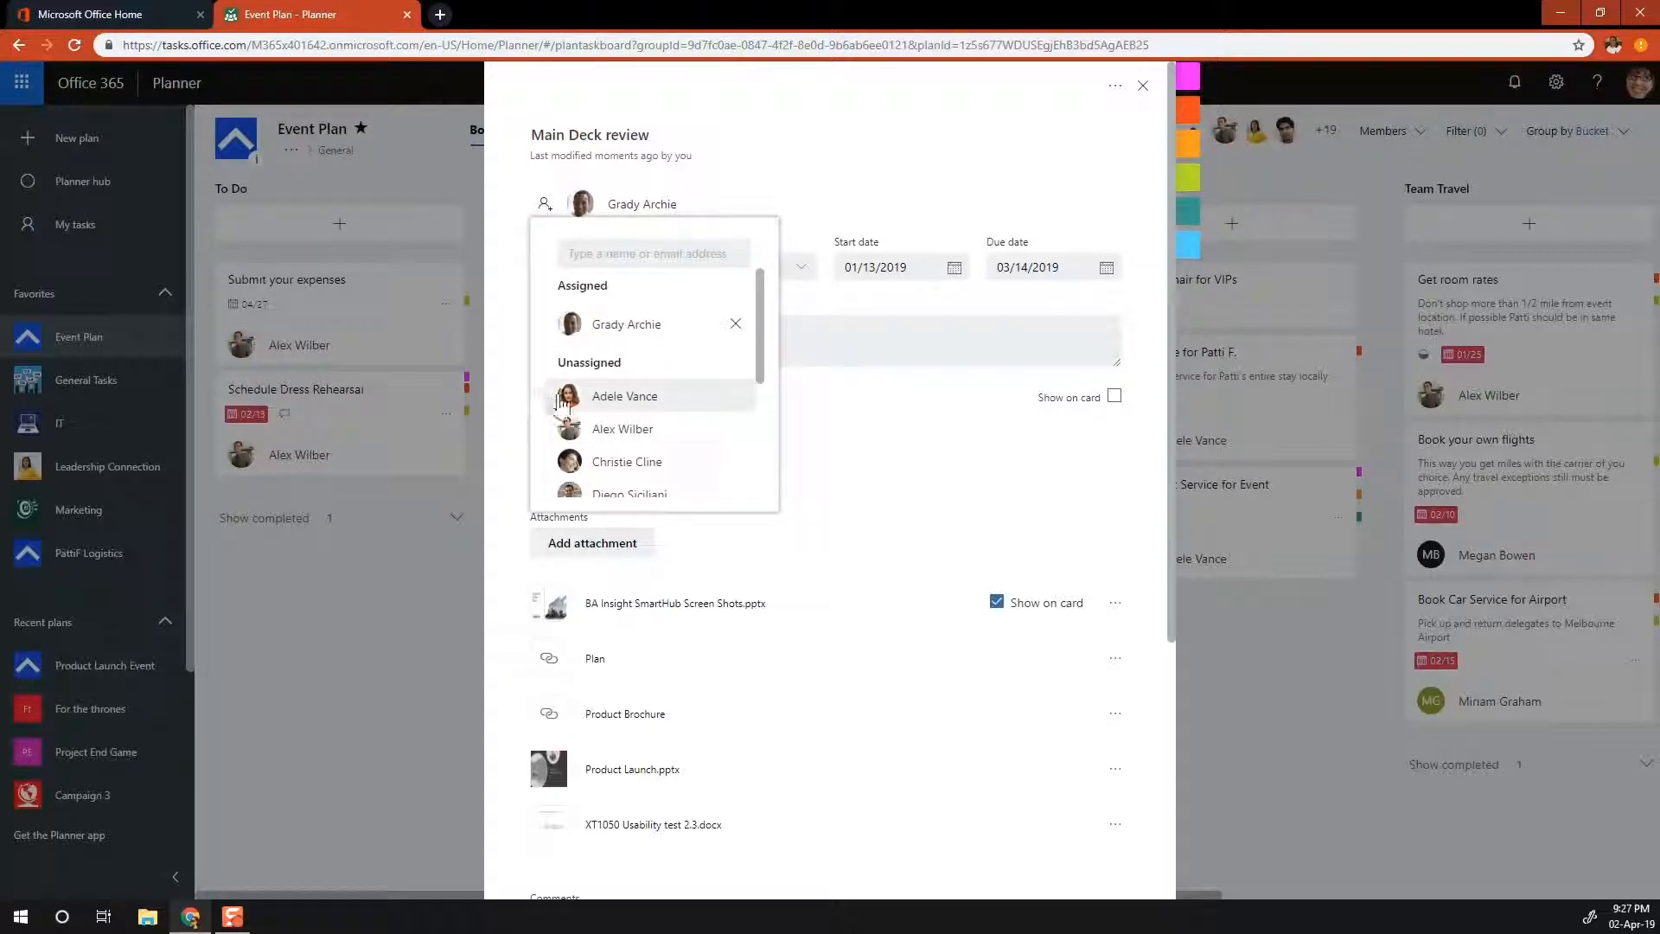
click(562, 400)
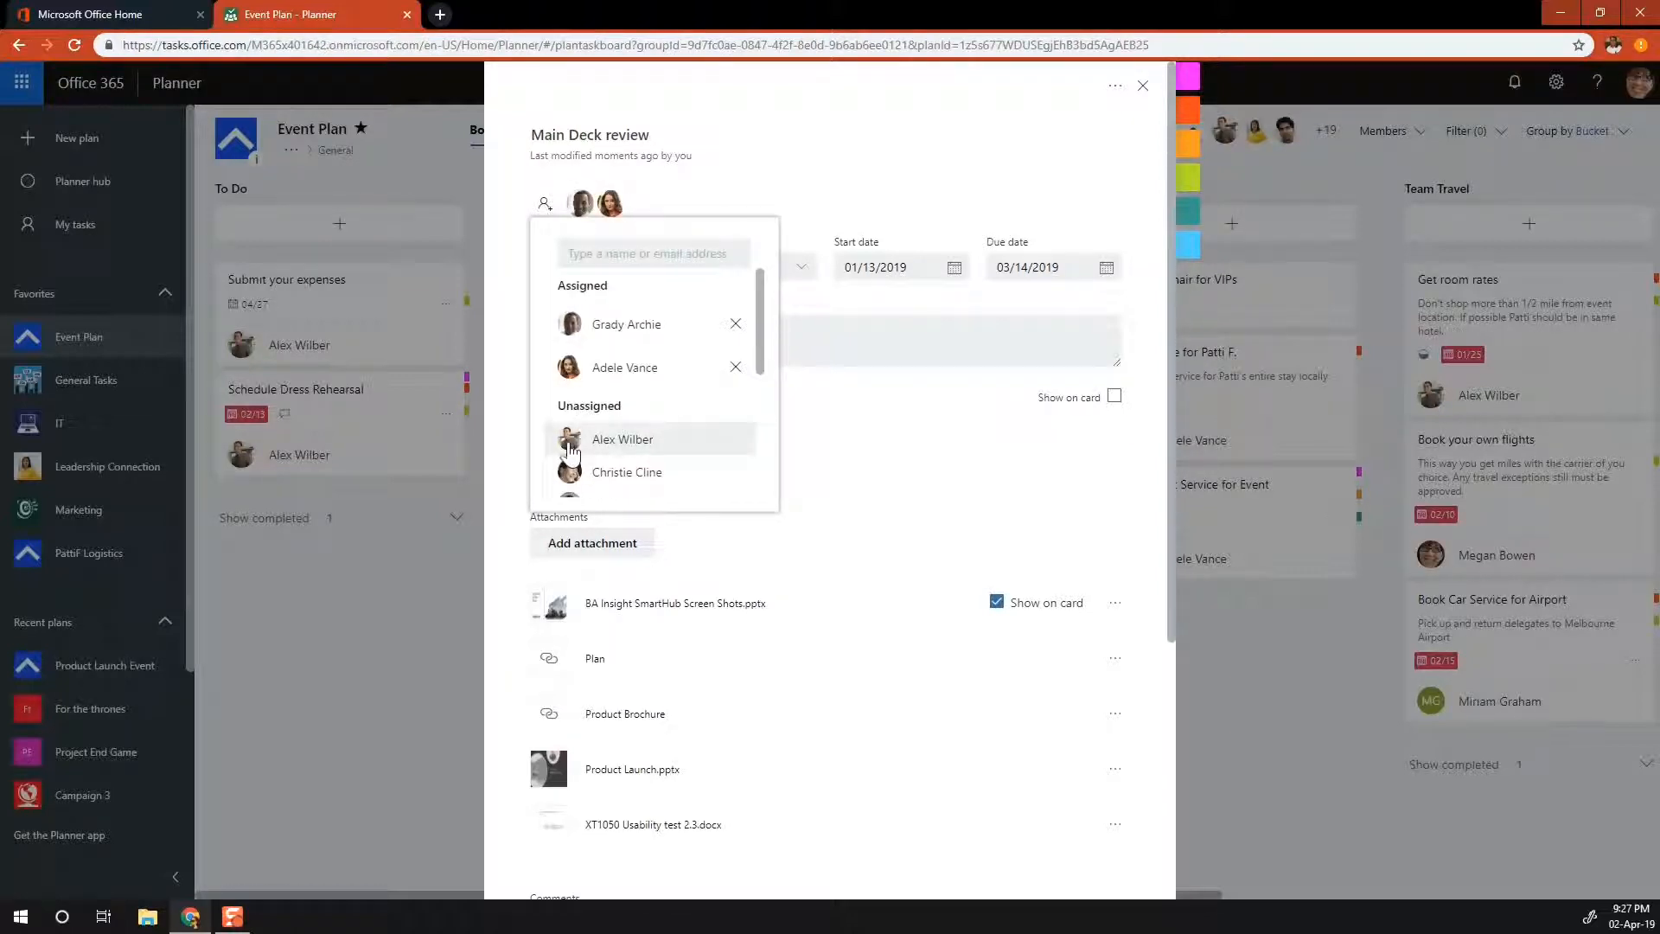
click(566, 442)
click(834, 445)
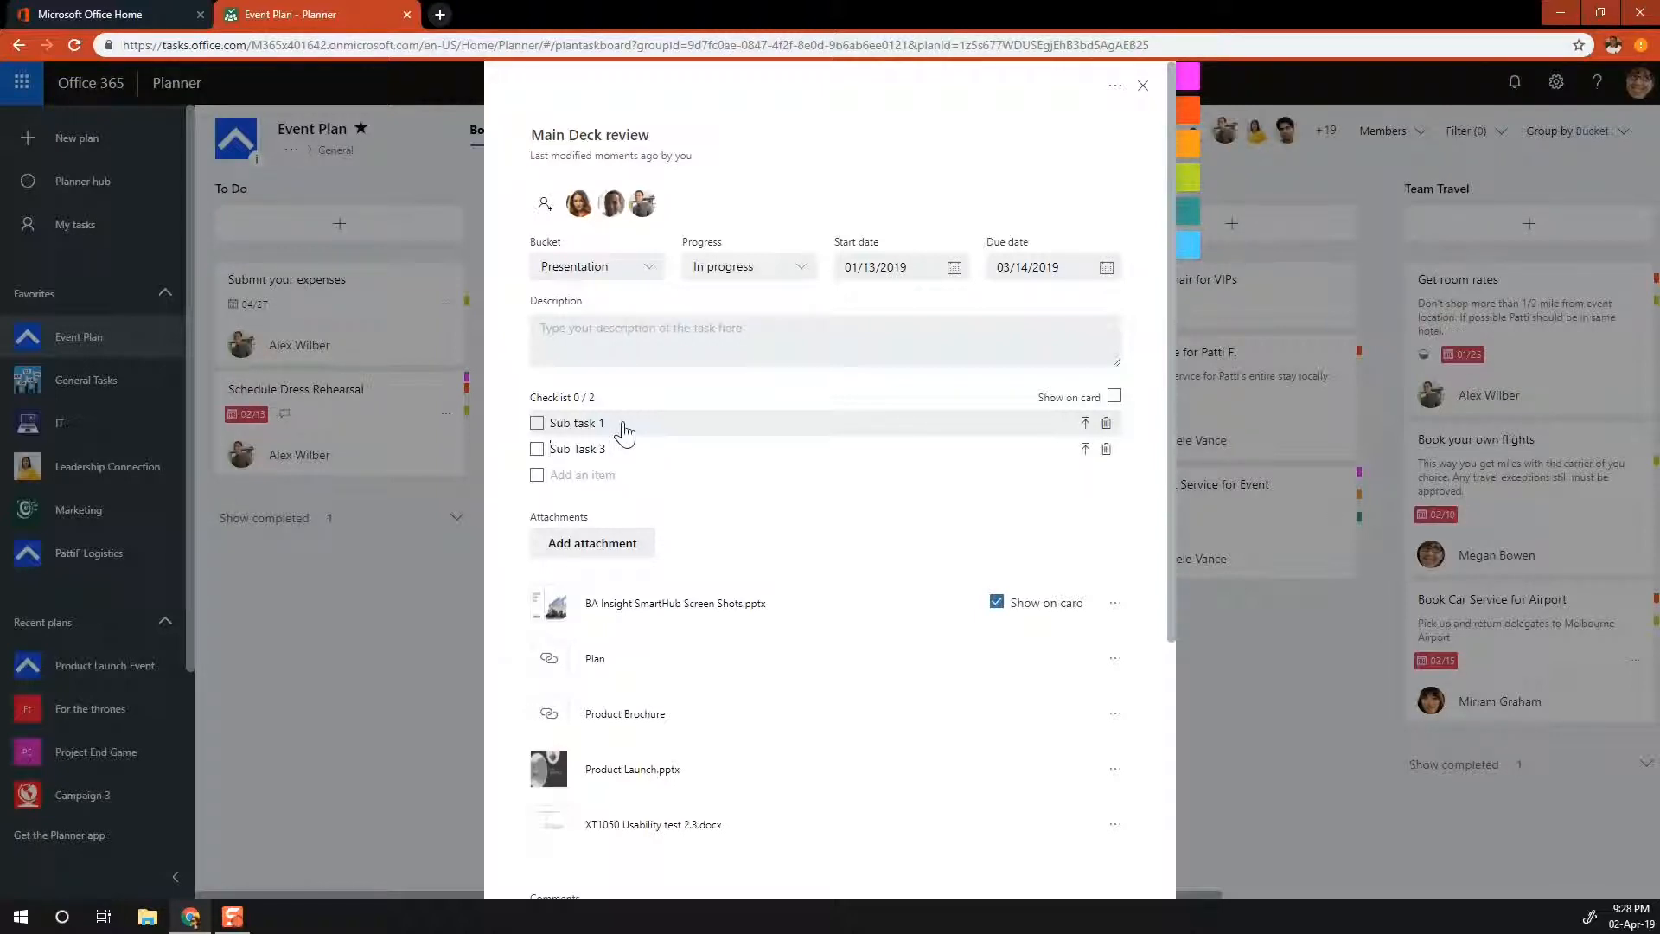
- Prefix Sub Task 3 with "AD -" and Sub task 1 with the last-added assignee's first name in capitals plus a hyphen, and close the task
key(Home)
text(AD -)
click(558, 426)
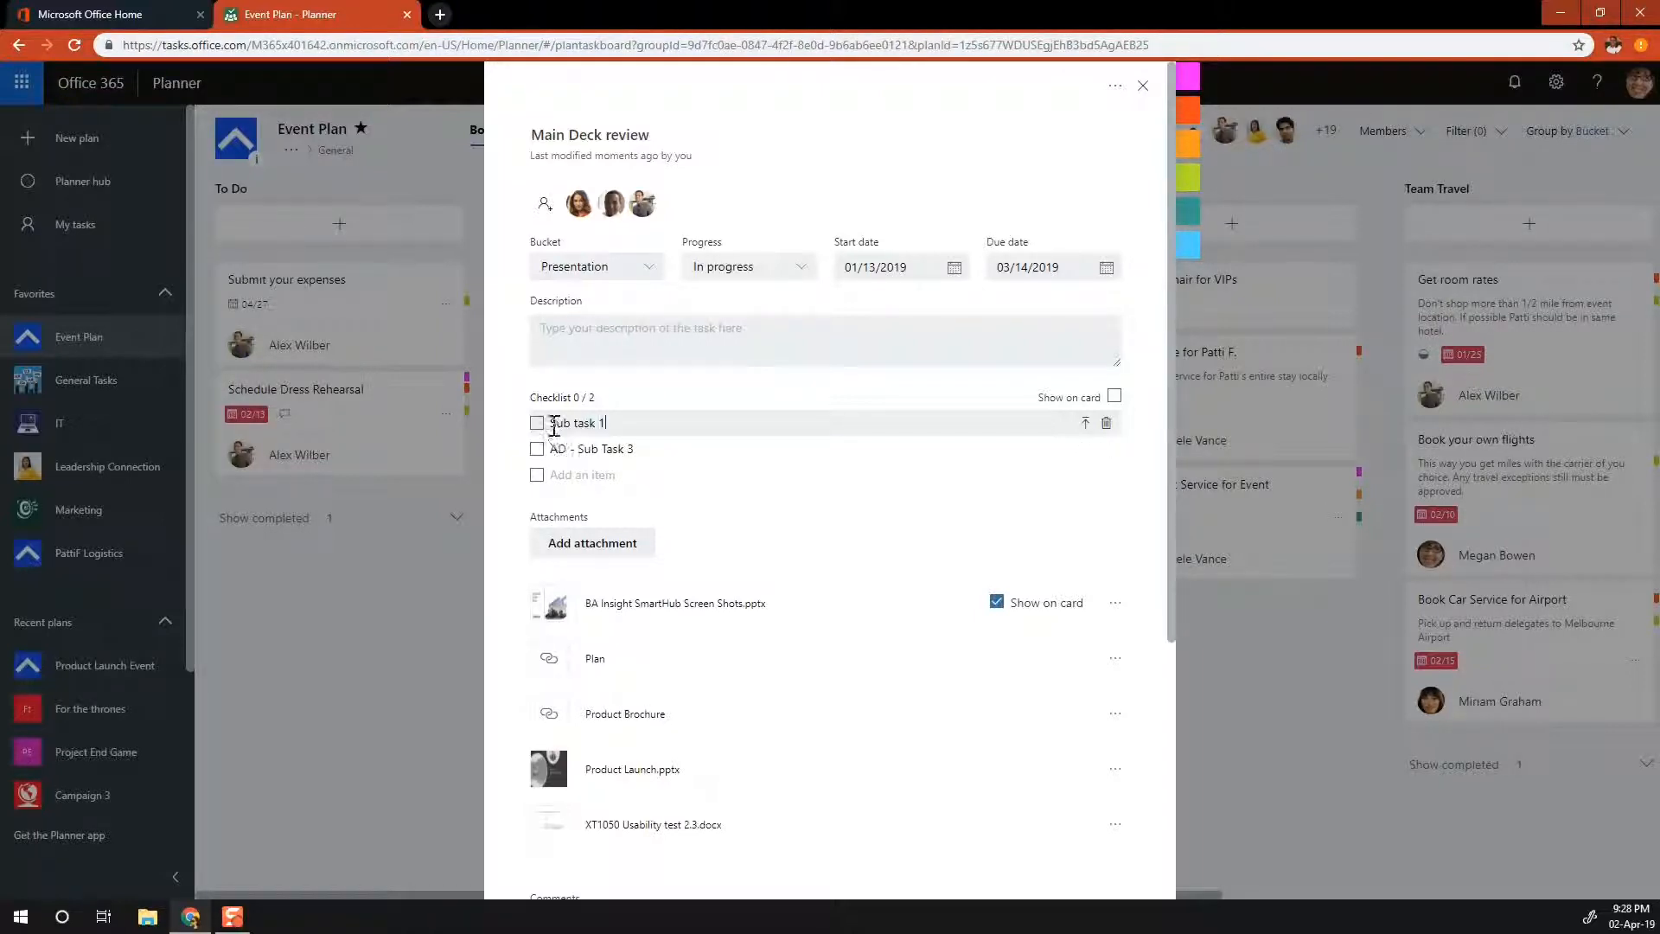
text(ALEX -)
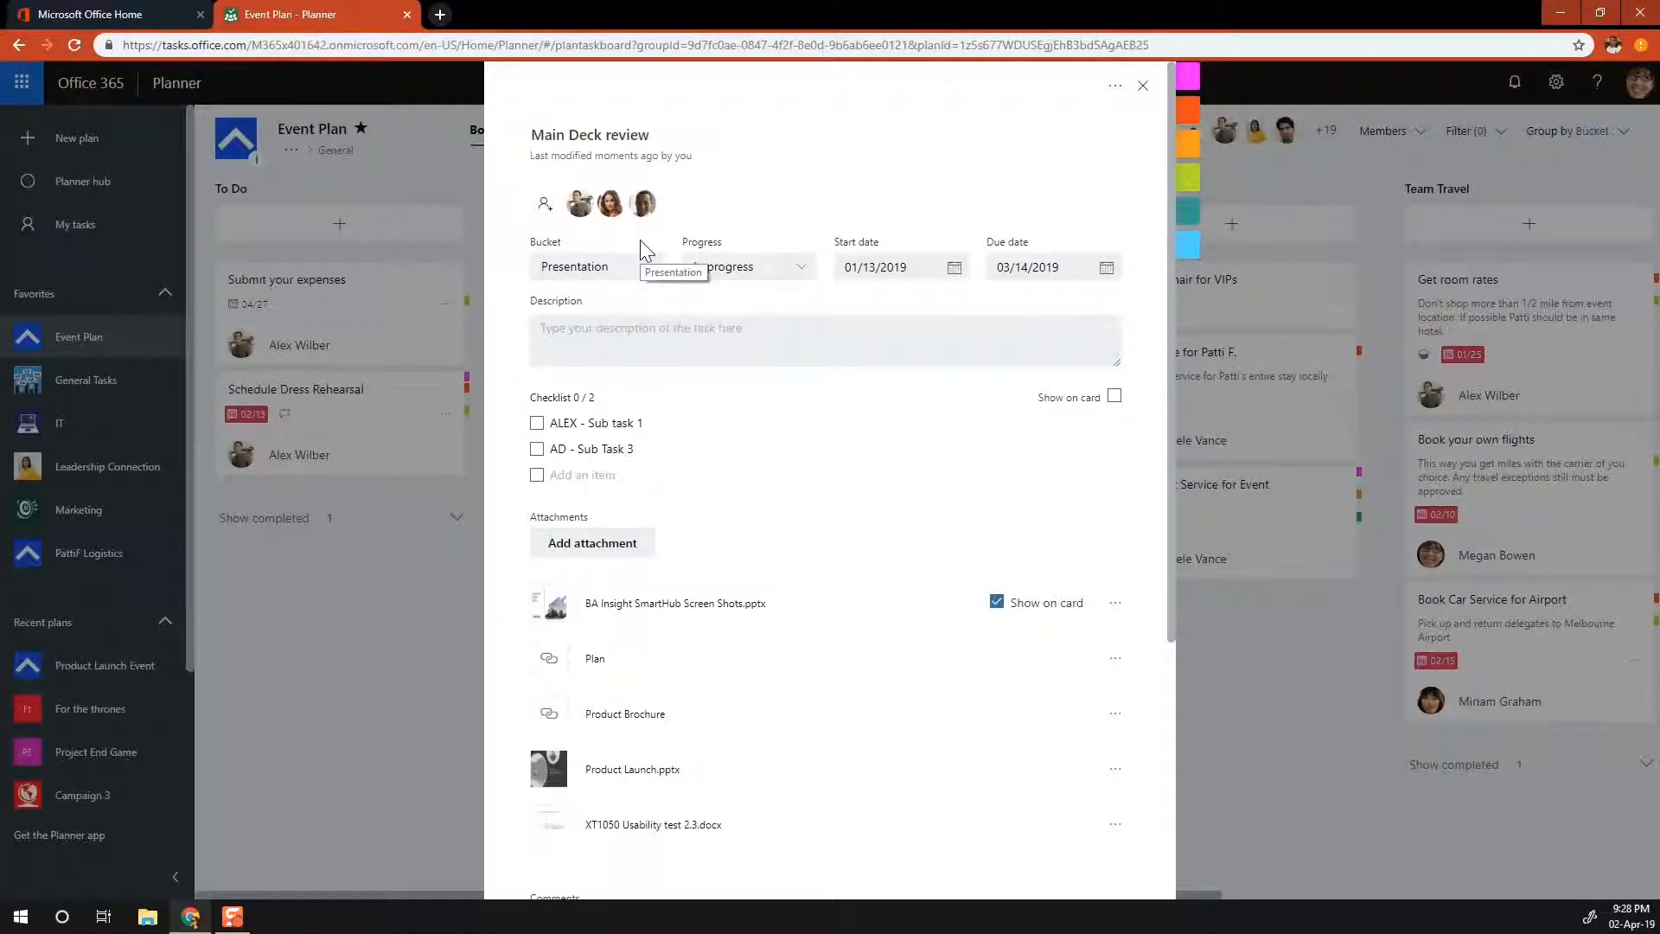
click(1143, 86)
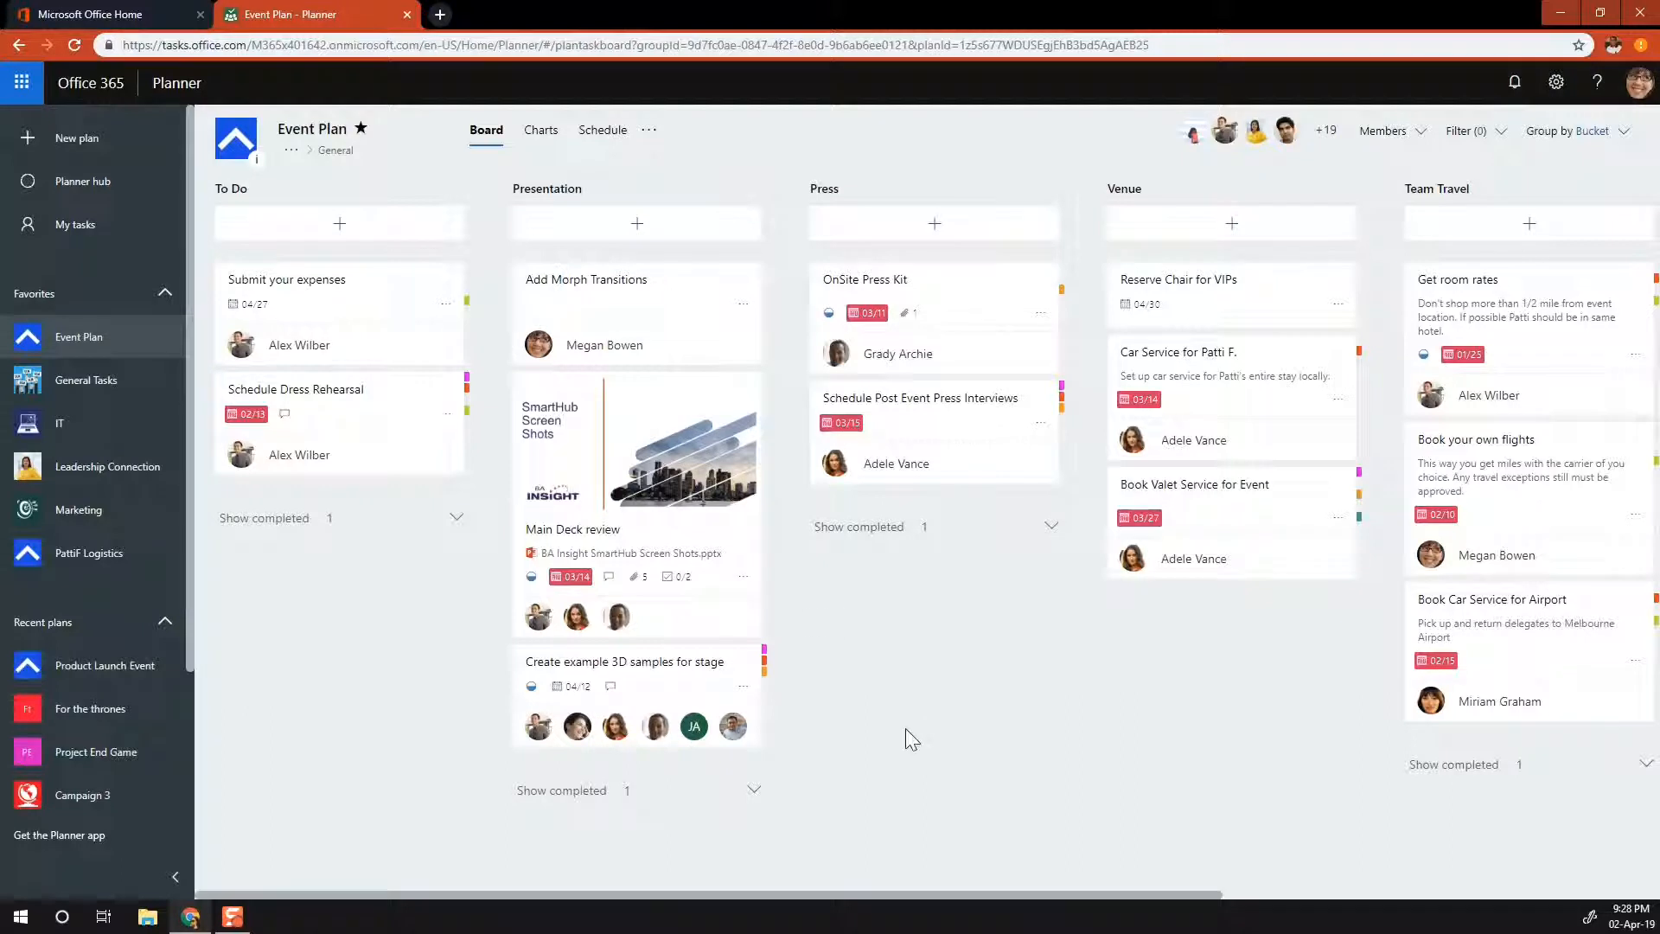